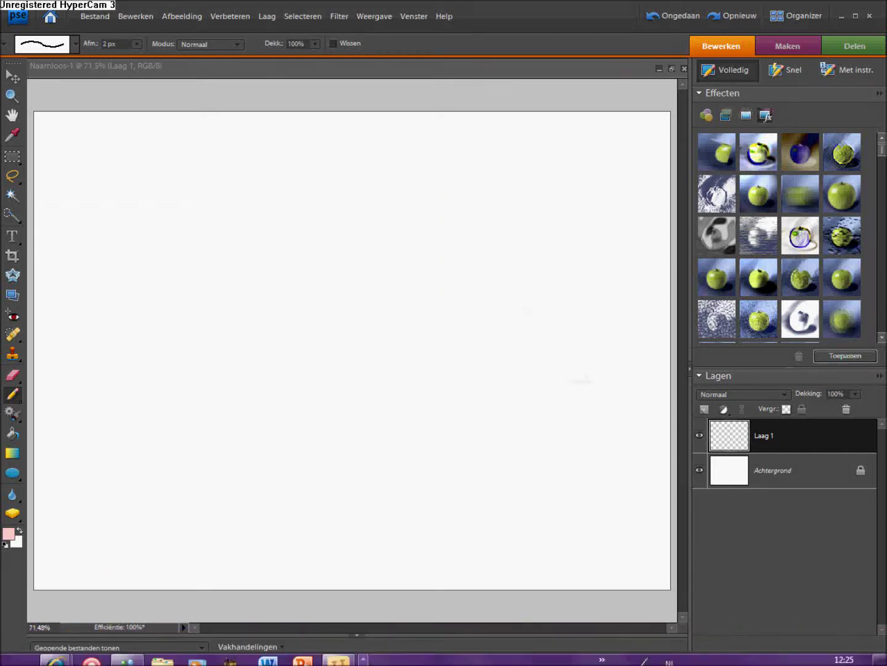
# Set the Pencil to 5 px and sketch the first muzzle and jaw lines, undoing false starts
pyautogui.click(75, 43)
pyautogui.click(64, 102)
pyautogui.moveTo(142, 283)
pyautogui.mouseDown()
pyautogui.moveTo(132, 315)
pyautogui.moveTo(102, 316)
pyautogui.mouseUp()
pyautogui.hotkey('ctrl', '+')
pyautogui.hotkey('ctrl', '+')
pyautogui.moveTo(175, 386); pyautogui.dragTo(268, 342)
pyautogui.moveTo(147, 389); pyautogui.dragTo(221, 402)
pyautogui.hotkey('ctrl', 'z')
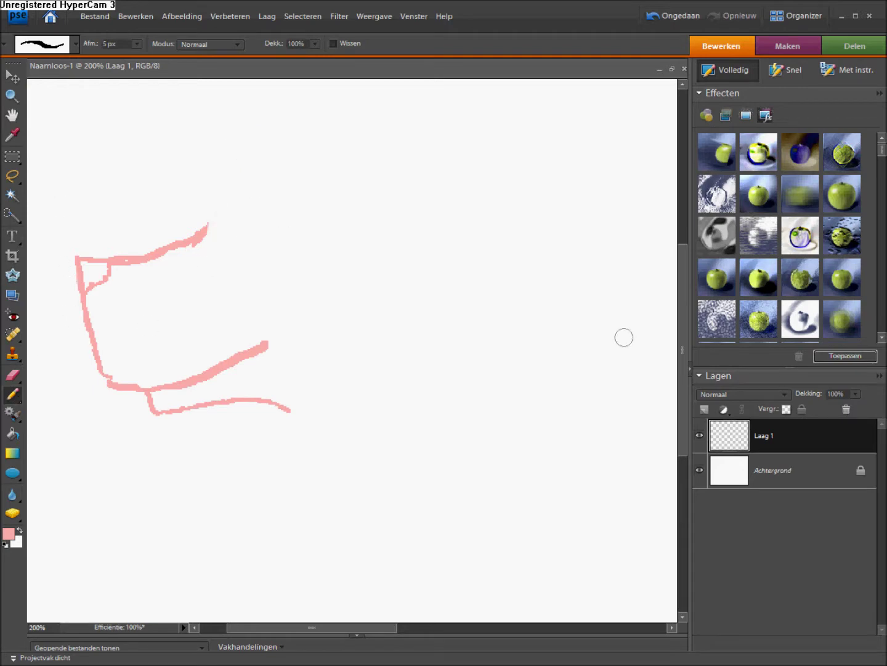
pyautogui.moveTo(204, 288); pyautogui.dragTo(63, 454)
pyautogui.hotkey('ctrl', 'z')
# Outline the wolf's forehead, back of head and throat, plus the cheek ruff curve
pyautogui.moveTo(34, 406)
pyautogui.mouseDown()
pyautogui.moveTo(137, 306)
pyautogui.moveTo(679, 314)
pyautogui.mouseUp()
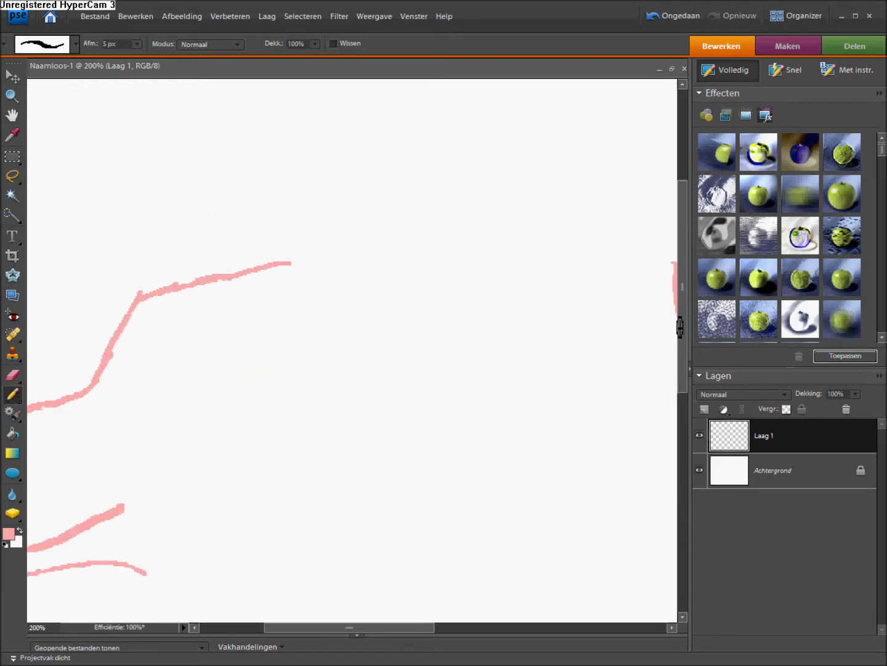
pyautogui.scroll(-3, 431, 278)
pyautogui.moveTo(291, 164); pyautogui.dragTo(340, 342)
pyautogui.moveTo(333, 627); pyautogui.dragTo(293, 628)
pyautogui.moveTo(456, 493); pyautogui.dragTo(296, 471)
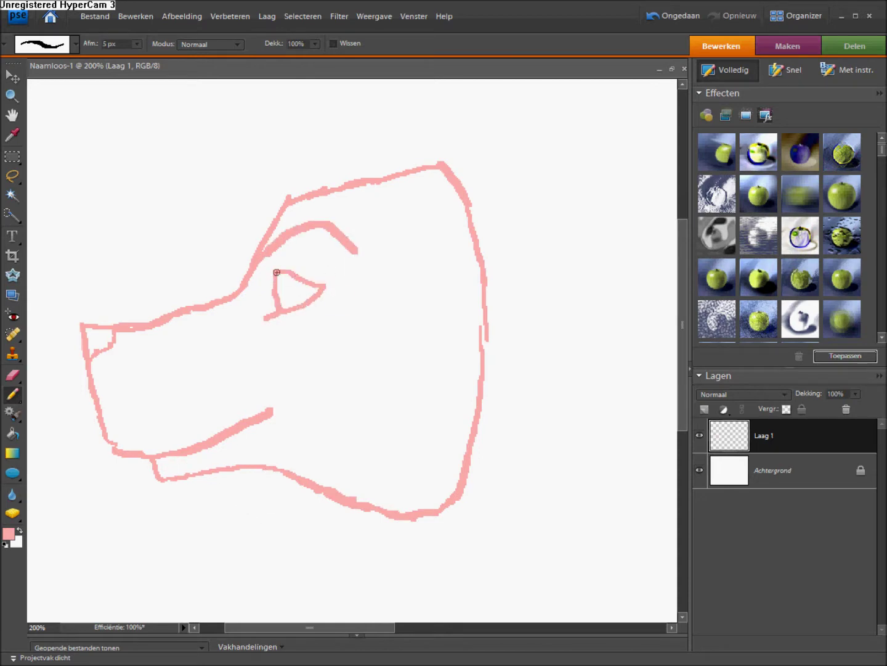
pyautogui.moveTo(418, 263)
pyautogui.mouseDown()
pyautogui.moveTo(391, 460)
pyautogui.moveTo(521, 374)
pyautogui.mouseUp()
# Sketch the wolf's two ears on top of the head
pyautogui.scroll(3, 677, 311)
pyautogui.moveTo(383, 407); pyautogui.dragTo(426, 246)
pyautogui.moveTo(289, 424); pyautogui.dragTo(369, 265)
pyautogui.scroll(-3, 668, 347)
# Sketch the neck, chest line, belly curve and back line of the body
pyautogui.moveTo(386, 627); pyautogui.dragTo(460, 653)
pyautogui.moveTo(163, 178)
pyautogui.mouseDown()
pyautogui.moveTo(281, 194)
pyautogui.moveTo(452, 271)
pyautogui.mouseUp()
pyautogui.scroll(-3, 452, 271)
pyautogui.moveTo(153, 404); pyautogui.dragTo(485, 528)
pyautogui.moveTo(453, 146); pyautogui.dragTo(512, 527)
pyautogui.scroll(3, 519, 336)
pyautogui.scroll(-5, 519, 336)
pyautogui.moveTo(203, 425); pyautogui.dragTo(450, 376)
pyautogui.scroll(-2, 447, 376)
# Zoom in on the chest area and sketch the front edge of the foreleg
pyautogui.press('z')
pyautogui.hotkey('ctrl', '-')
pyautogui.hotkey('ctrl', '-')
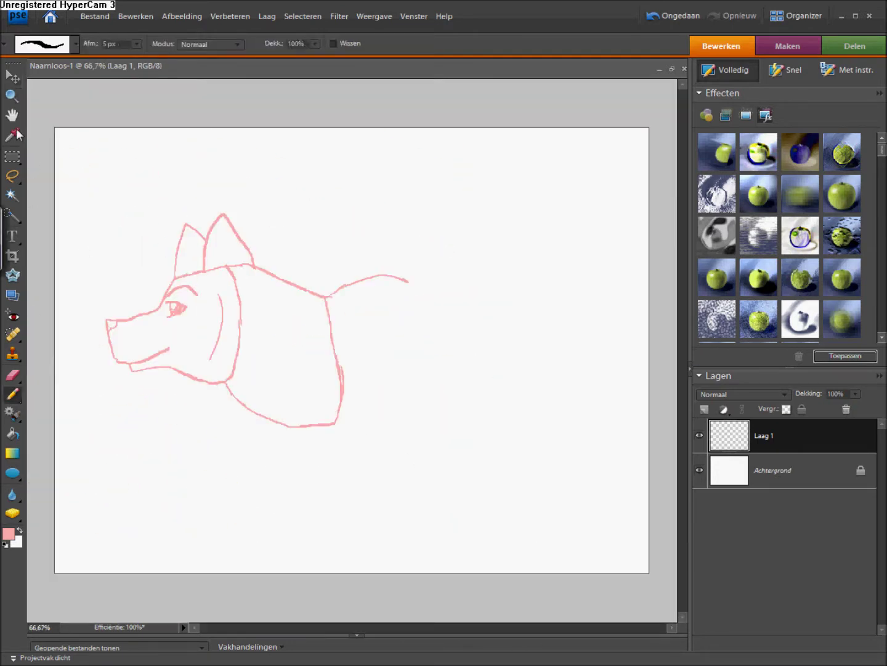
pyautogui.hotkey('ctrl', '+')
pyautogui.click(420, 336)
pyautogui.press('n')
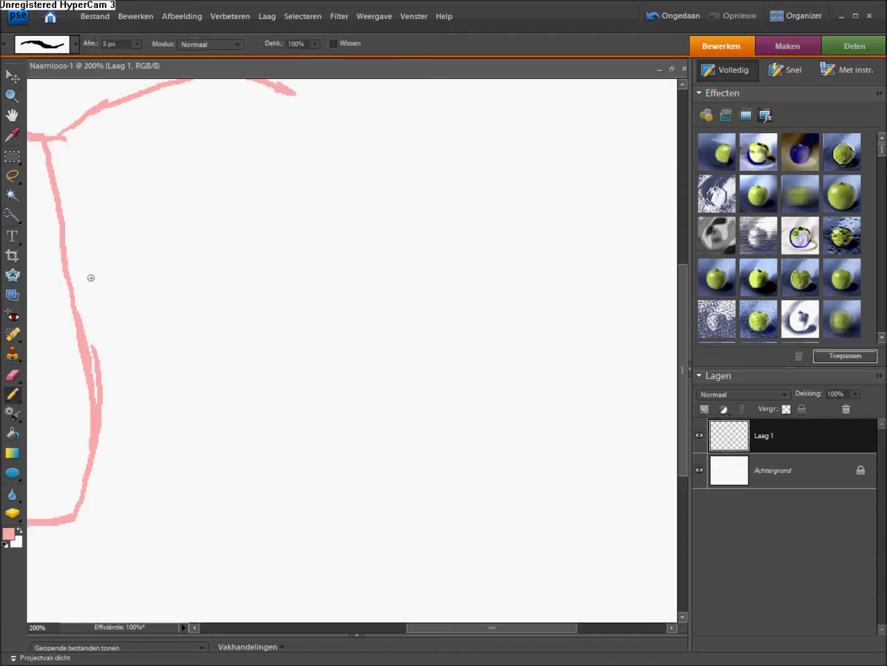
pyautogui.moveTo(333, 255); pyautogui.dragTo(280, 547)
pyautogui.scroll(-3, 280, 543)
pyautogui.moveTo(369, 434)
pyautogui.mouseDown()
pyautogui.moveTo(92, 430)
pyautogui.moveTo(255, 403)
pyautogui.moveTo(164, 490)
pyautogui.mouseUp()
pyautogui.moveTo(98, 395); pyautogui.dragTo(124, 131)
pyautogui.scroll(5, 546, 617)
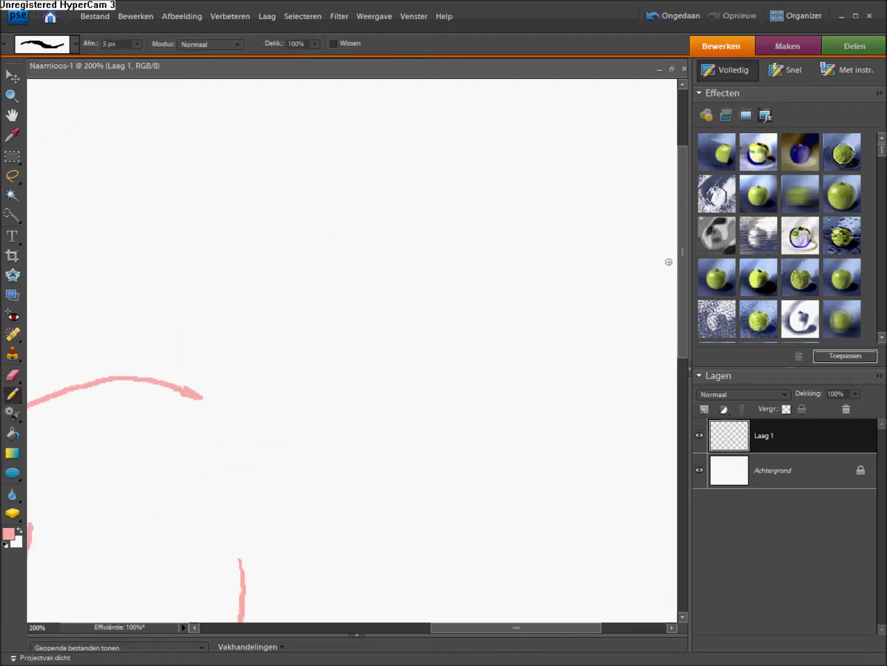
pyautogui.moveTo(81, 395); pyautogui.dragTo(355, 336)
pyautogui.keyDown('alt'); pyautogui.click(424, 316); pyautogui.keyUp('alt')
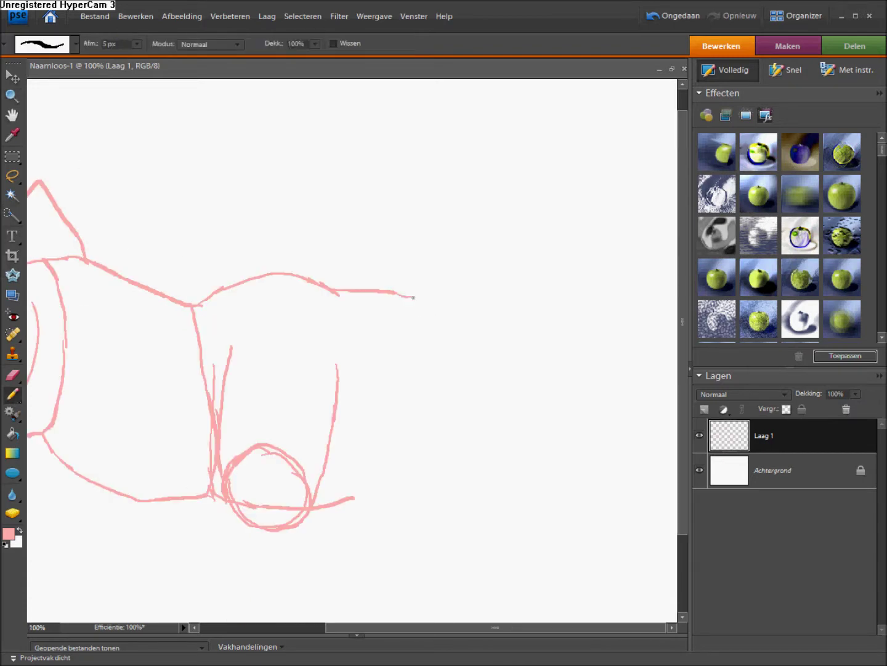
# Sketch the rump curve and the front and hind leg outlines, undoing the last stroke
pyautogui.moveTo(408, 443); pyautogui.dragTo(352, 498)
pyautogui.moveTo(435, 297)
pyautogui.mouseDown()
pyautogui.moveTo(591, 456)
pyautogui.moveTo(546, 548)
pyautogui.mouseUp()
pyautogui.moveTo(389, 484)
pyautogui.mouseDown()
pyautogui.moveTo(412, 525)
pyautogui.moveTo(471, 579)
pyautogui.mouseUp()
pyautogui.moveTo(546, 546); pyautogui.dragTo(538, 614)
pyautogui.hscroll(-5, 539, 614)
pyautogui.moveTo(375, 502); pyautogui.dragTo(326, 617)
pyautogui.moveTo(466, 526); pyautogui.dragTo(409, 622)
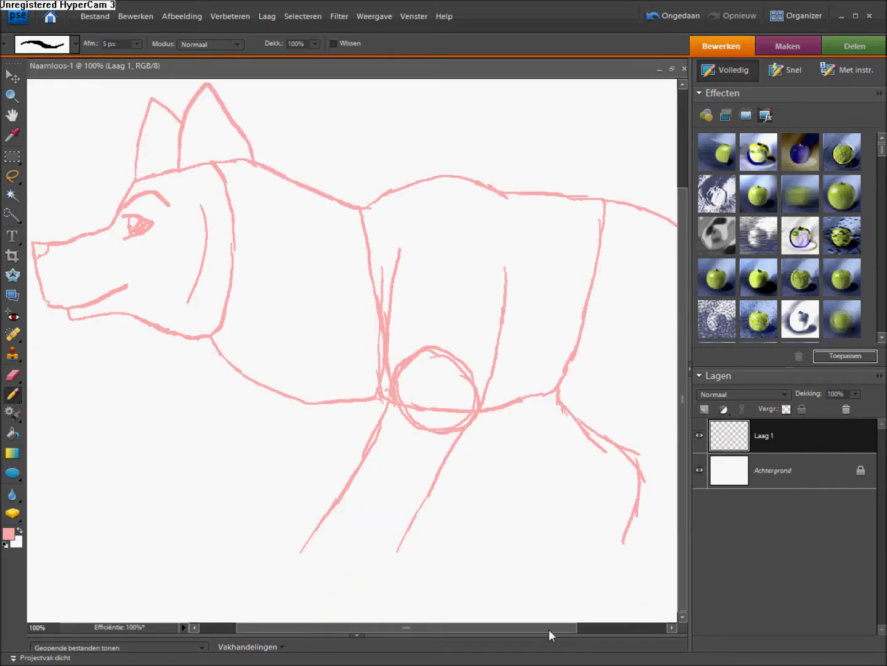
pyautogui.scroll(-3, 549, 616)
pyautogui.hscroll(2, 549, 616)
pyautogui.click(675, 15)
# Sketch the right hind leg with foot, and the left front leg with paw
pyautogui.moveTo(637, 446); pyautogui.dragTo(574, 598)
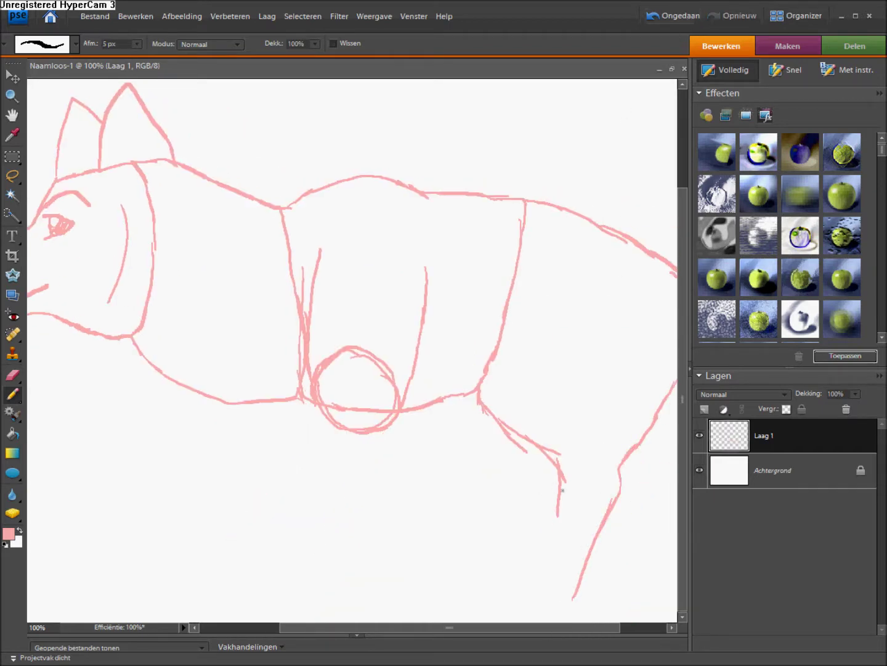
pyautogui.moveTo(558, 514); pyautogui.dragTo(523, 601)
pyautogui.moveTo(515, 619); pyautogui.dragTo(564, 619)
pyautogui.moveTo(396, 412); pyautogui.dragTo(327, 557)
pyautogui.moveTo(317, 407); pyautogui.dragTo(274, 551)
pyautogui.moveTo(274, 550)
pyautogui.mouseDown()
pyautogui.moveTo(323, 574)
pyautogui.moveTo(362, 623)
pyautogui.mouseUp()
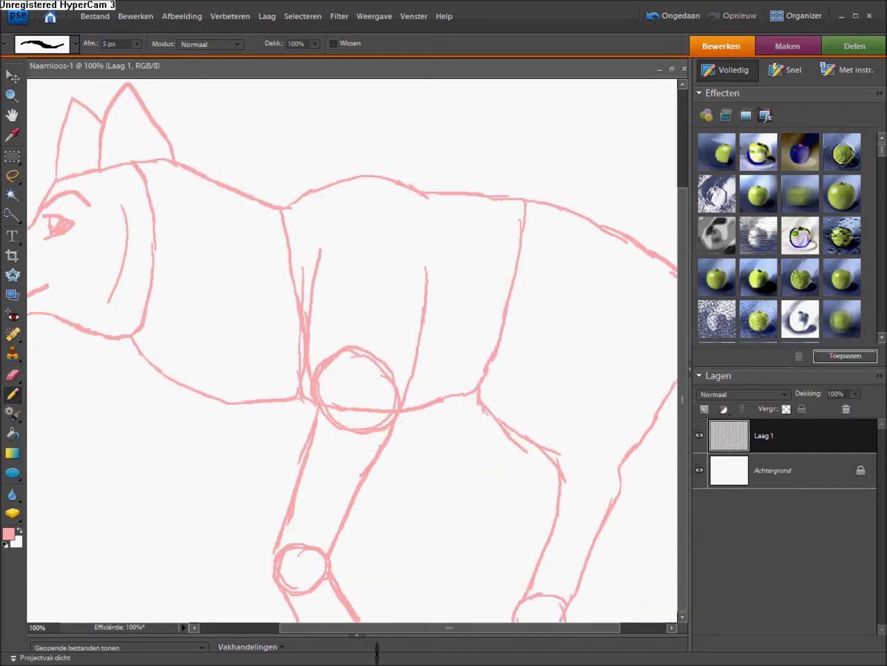
pyautogui.moveTo(329, 581); pyautogui.dragTo(361, 623)
# Zoom out to frame the whole wolf sketch
pyautogui.press('z')
pyautogui.keyDown('alt'); pyautogui.click(99, 243); pyautogui.keyUp('alt')
pyautogui.moveTo(75, 158); pyautogui.dragTo(510, 575)
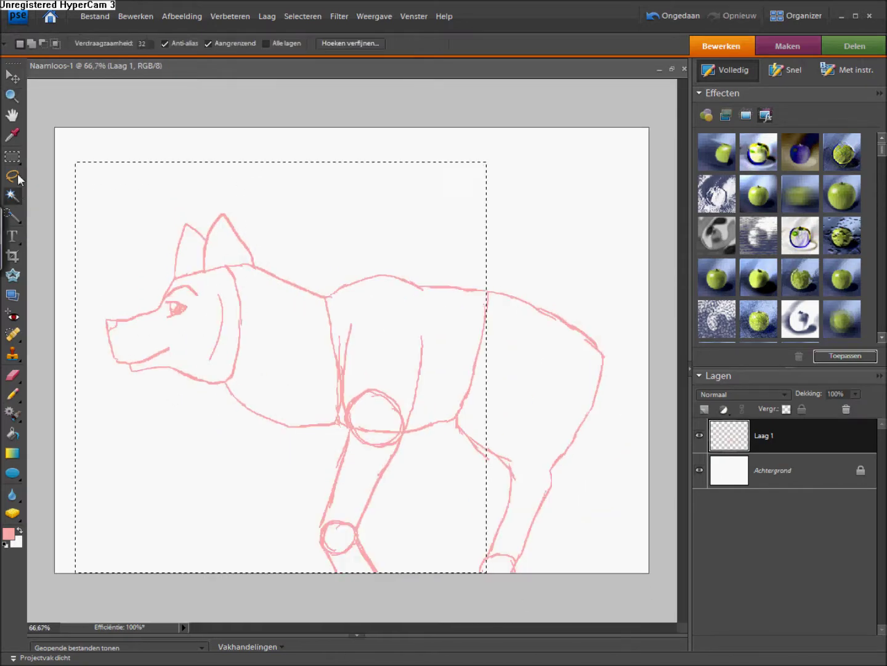
# Pencil the letters XD above the wolf with an arrow pointing at the ears
pyautogui.click(12, 395)
pyautogui.moveTo(325, 211); pyautogui.dragTo(284, 247)
pyautogui.moveTo(287, 229); pyautogui.dragTo(305, 243)
pyautogui.moveTo(339, 159); pyautogui.dragTo(369, 225)
pyautogui.moveTo(379, 161); pyautogui.dragTo(342, 216)
# Lasso the wolf and shift it left, then move the hindquarters right to lengthen the body
pyautogui.click(15, 177)
pyautogui.moveTo(93, 221); pyautogui.dragTo(606, 412)
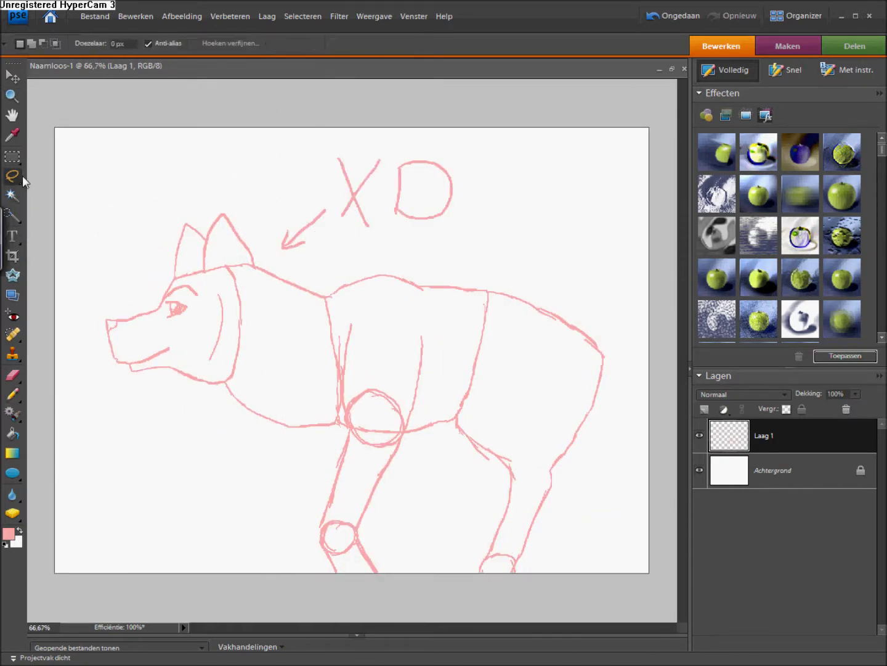
pyautogui.press('v')
pyautogui.moveTo(234, 363); pyautogui.dragTo(188, 363)
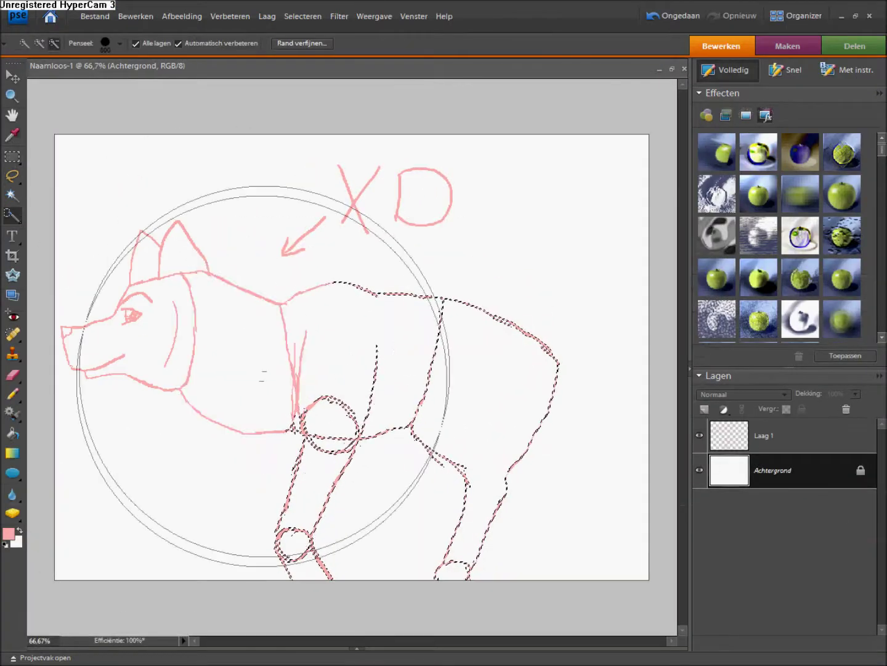
pyautogui.press('v')
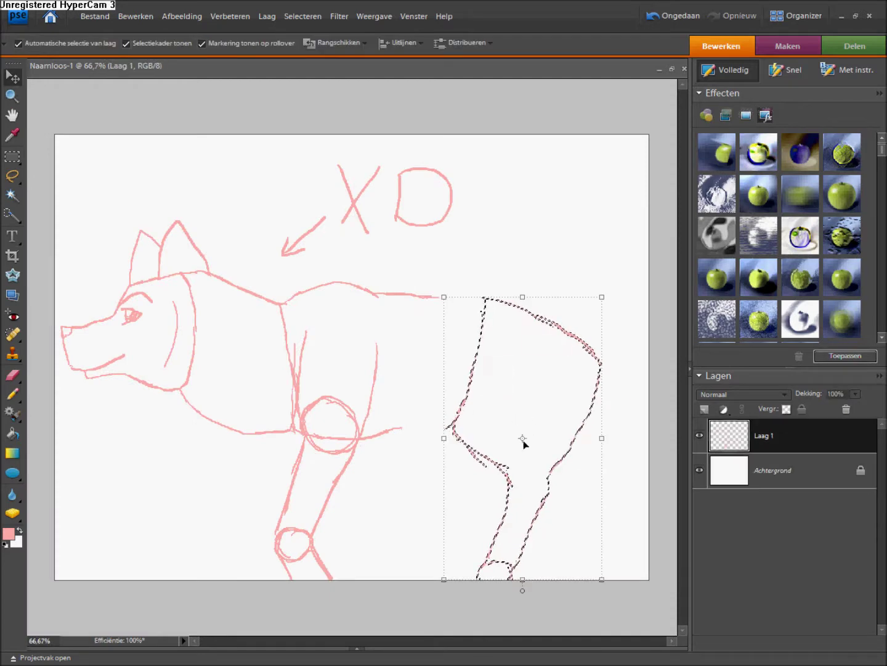
pyautogui.press('a')
pyautogui.press('n')
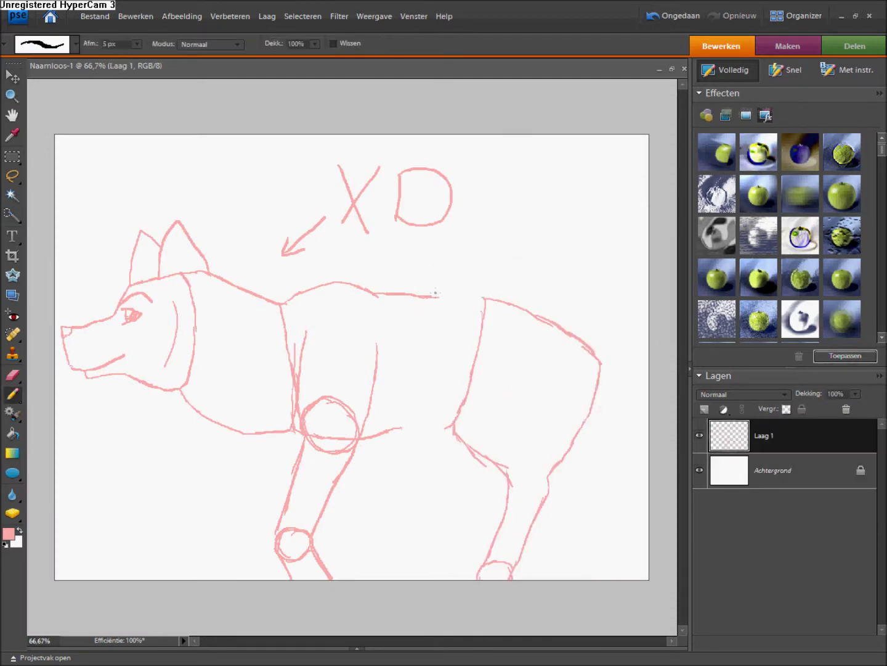
# Draw the bent hind paw and bushy tail, and note 'Still' with an arrow to XD
pyautogui.moveTo(416, 506); pyautogui.dragTo(396, 547)
pyautogui.moveTo(445, 486); pyautogui.dragTo(436, 500)
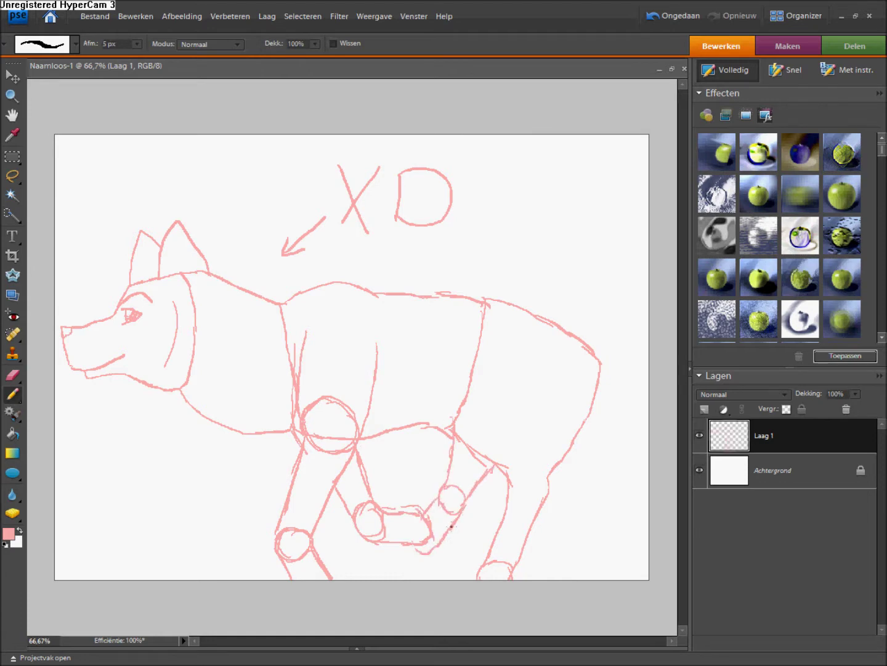
pyautogui.moveTo(596, 369); pyautogui.dragTo(644, 336)
pyautogui.moveTo(647, 456); pyautogui.dragTo(610, 464)
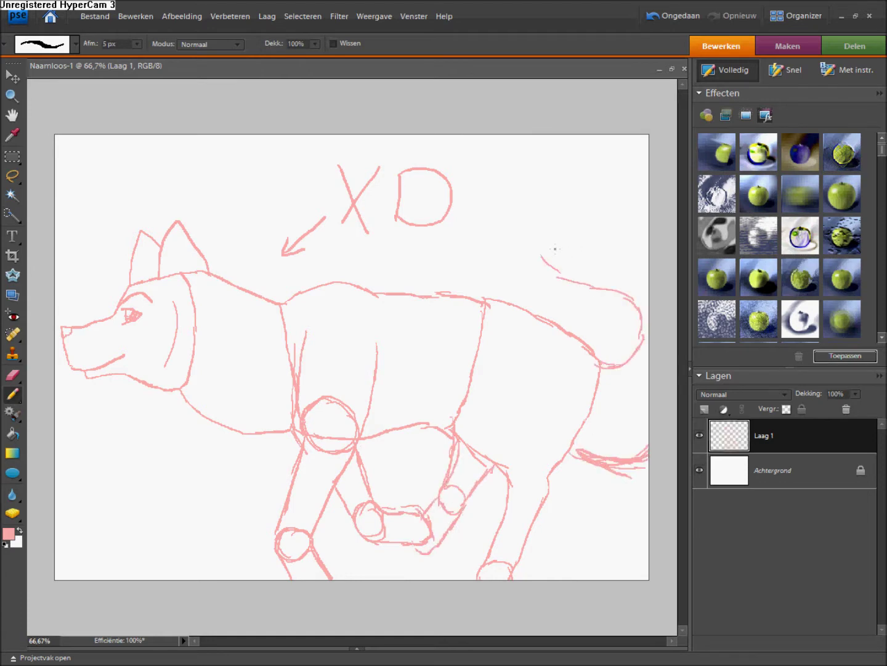
pyautogui.moveTo(279, 167); pyautogui.dragTo(284, 219)
pyautogui.moveTo(297, 199); pyautogui.dragTo(336, 200)
# Erase the Still and XD doodles with a 53 px Eraser and add a new layer
pyautogui.press('e')
pyautogui.moveTo(448, 175); pyautogui.dragTo(448, 209)
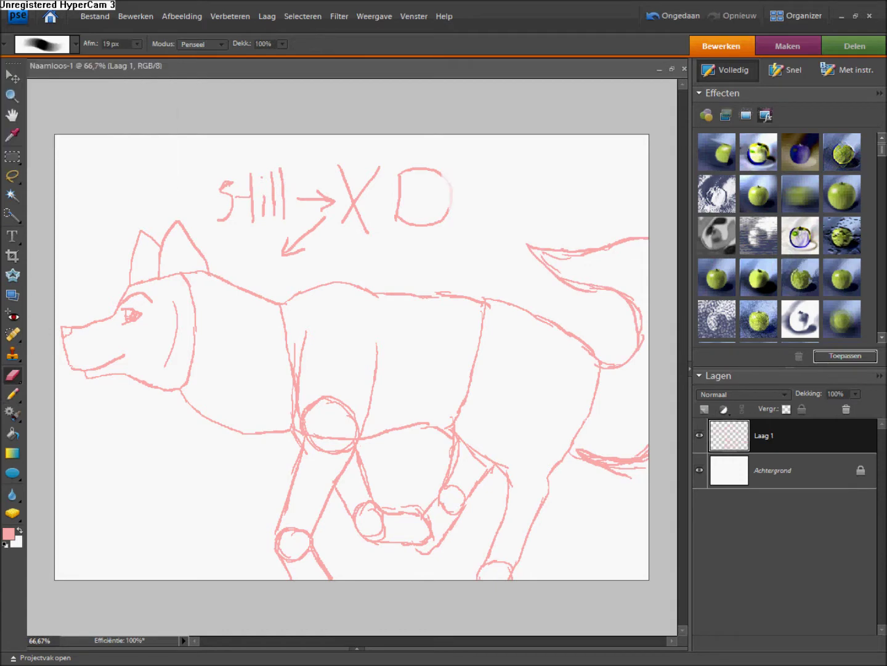
pyautogui.click(74, 44)
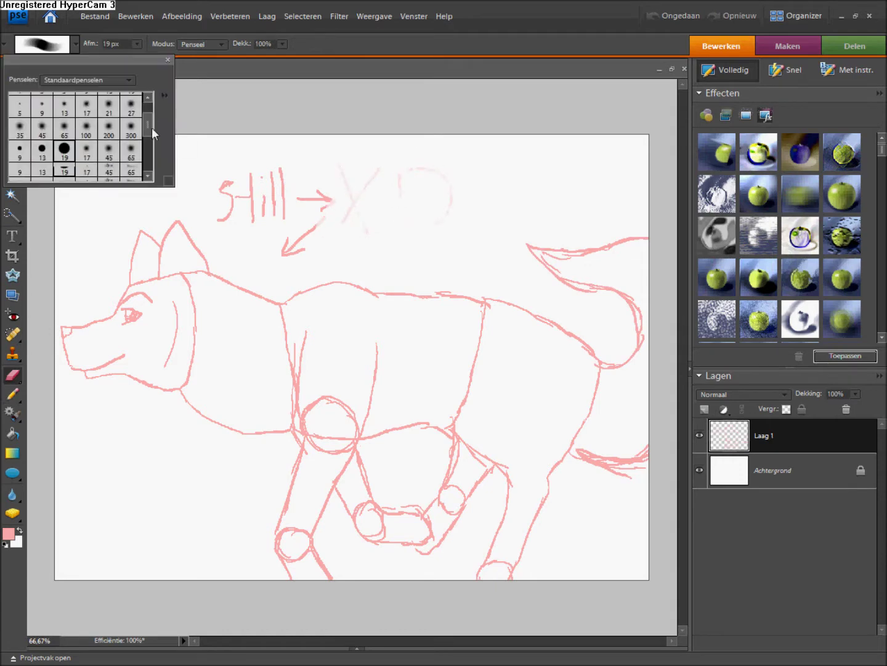
pyautogui.click(65, 146)
pyautogui.moveTo(440, 218)
pyautogui.mouseDown()
pyautogui.moveTo(313, 245)
pyautogui.moveTo(247, 191)
pyautogui.mouseUp()
pyautogui.click(705, 409)
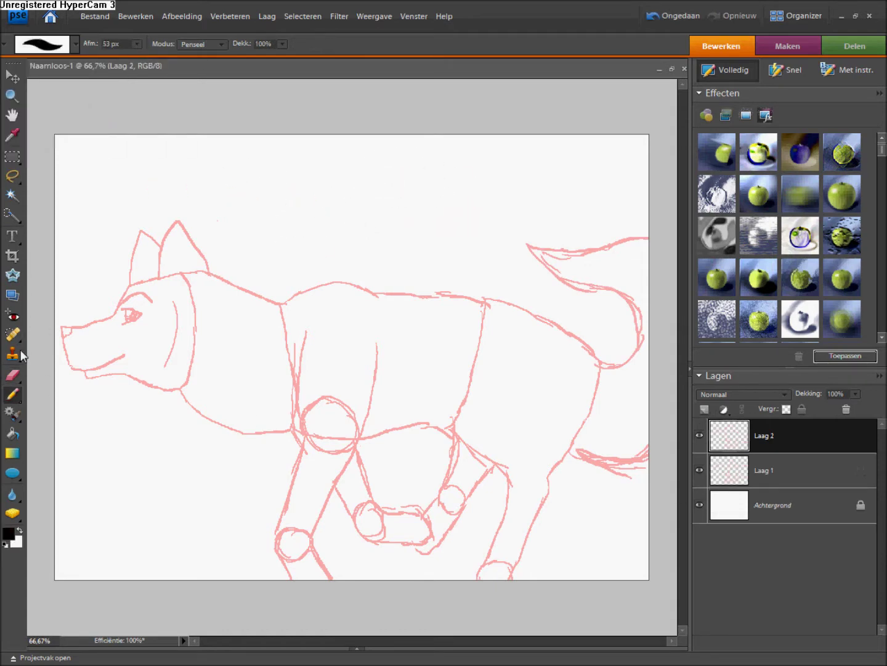
# Zoom to 300% on the head and trace the mouth and jaw with the 3 px black Pencil
pyautogui.press('z')
pyautogui.click(120, 382)
pyautogui.press('n')
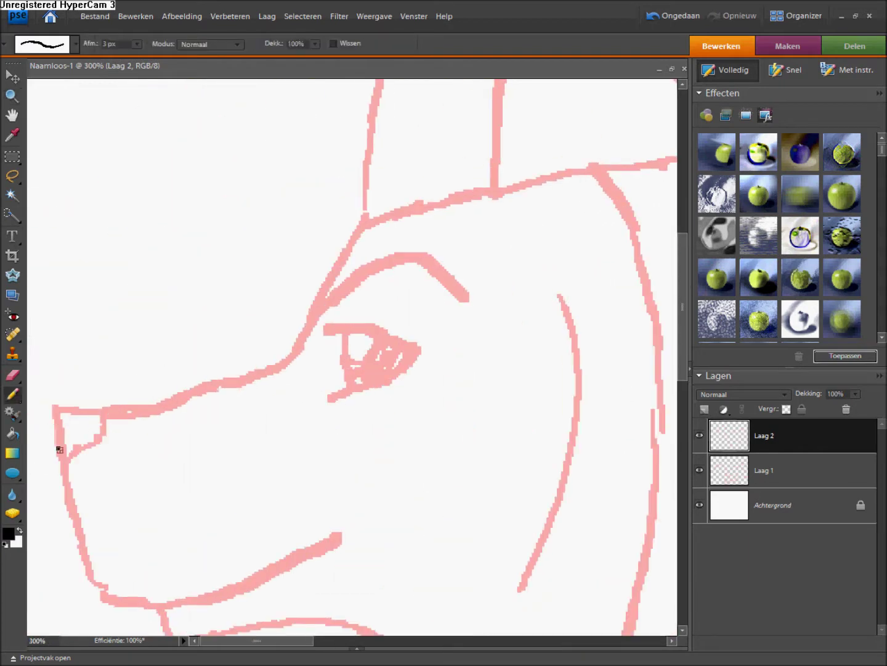
pyautogui.moveTo(65, 472); pyautogui.dragTo(124, 603)
pyautogui.moveTo(683, 338); pyautogui.dragTo(684, 390)
pyautogui.moveTo(126, 408); pyautogui.dragTo(363, 335)
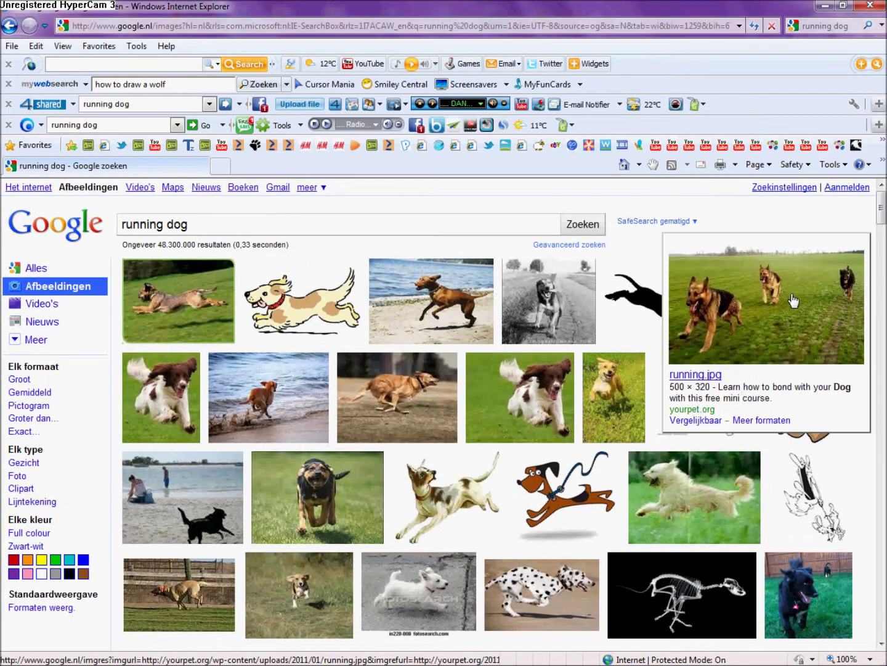
# Ink the curl at the mouth corner and the lower jaw, undoing stray strokes
pyautogui.scroll(-2, 794, 301)
pyautogui.click(55, 641)
pyautogui.moveTo(275, 437)
pyautogui.mouseDown()
pyautogui.moveTo(333, 383)
pyautogui.moveTo(203, 440)
pyautogui.mouseUp()
pyautogui.click(678, 16)
pyautogui.click(681, 15)
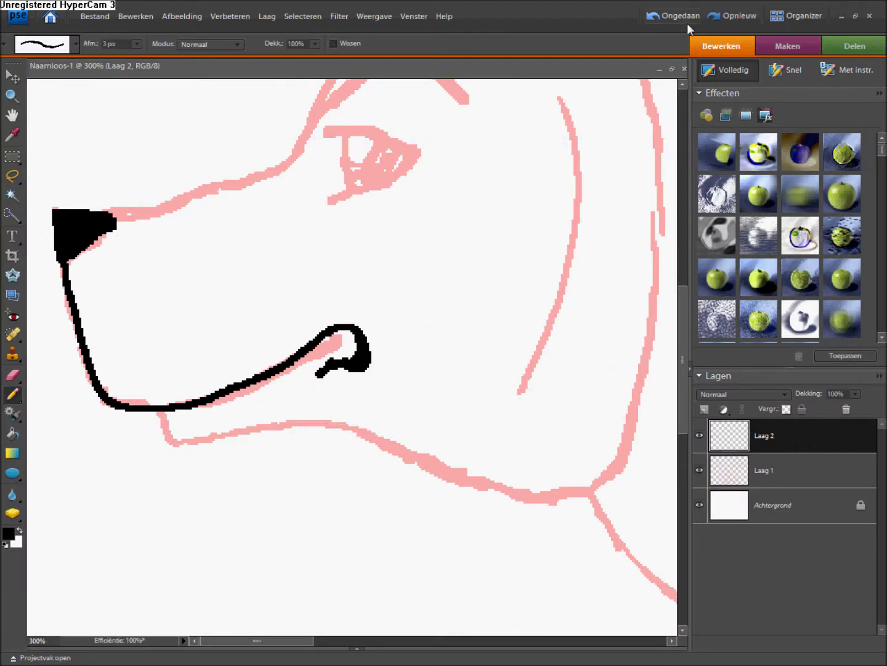
pyautogui.moveTo(370, 358); pyautogui.dragTo(181, 455)
pyautogui.click(684, 17)
# In the browser, preview a running dog image and a husky photo from the results
pyautogui.click(840, 17)
pyautogui.click(398, 491)
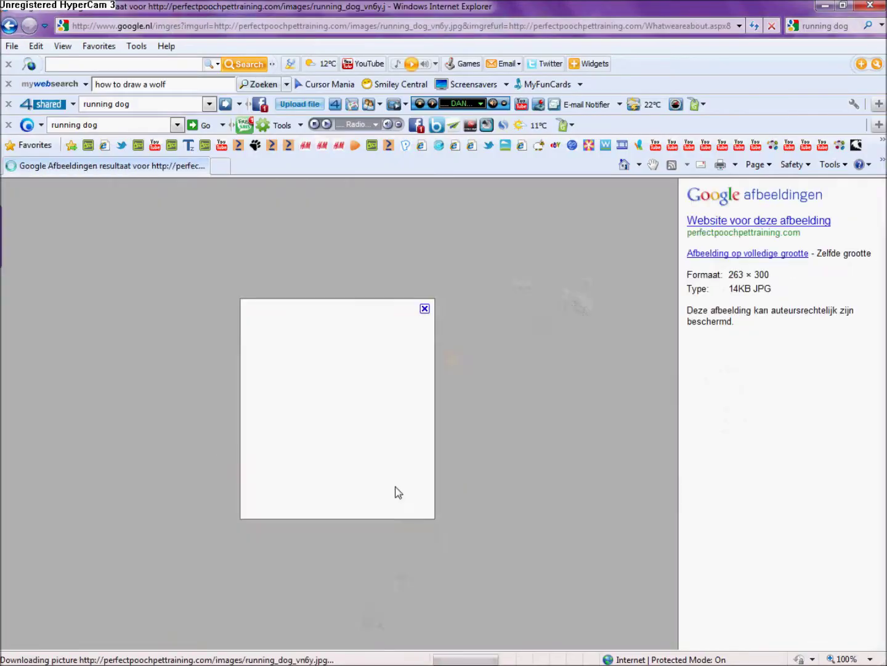
pyautogui.press('BackSpace')
pyautogui.scroll(-10, 463, 528)
pyautogui.click(249, 487)
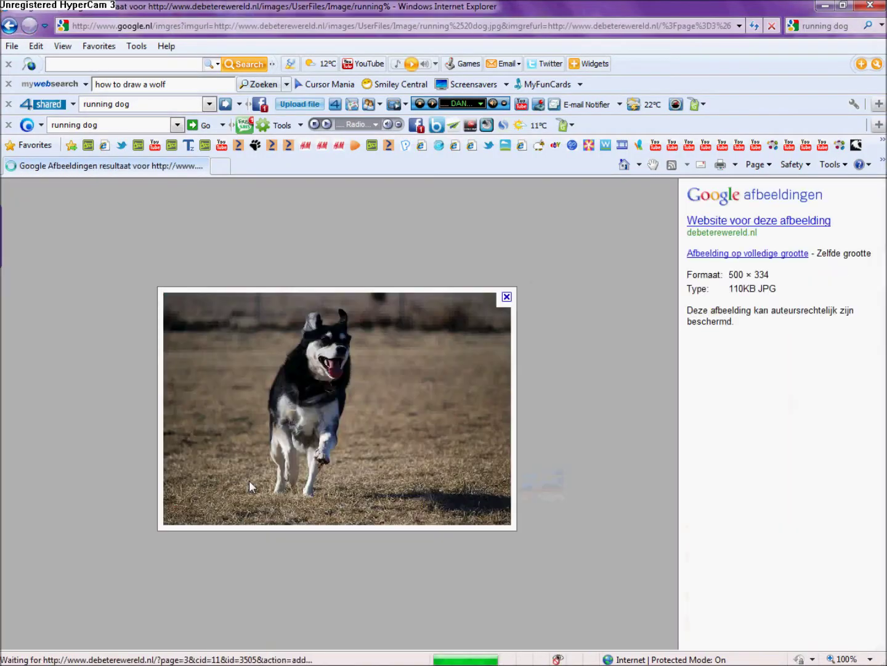
pyautogui.press('BackSpace')
# Search Google Images for 'rennende hond', then refine it to 'rennende hond zijwaarts'
pyautogui.write('rennende hond')
pyautogui.press('Return')
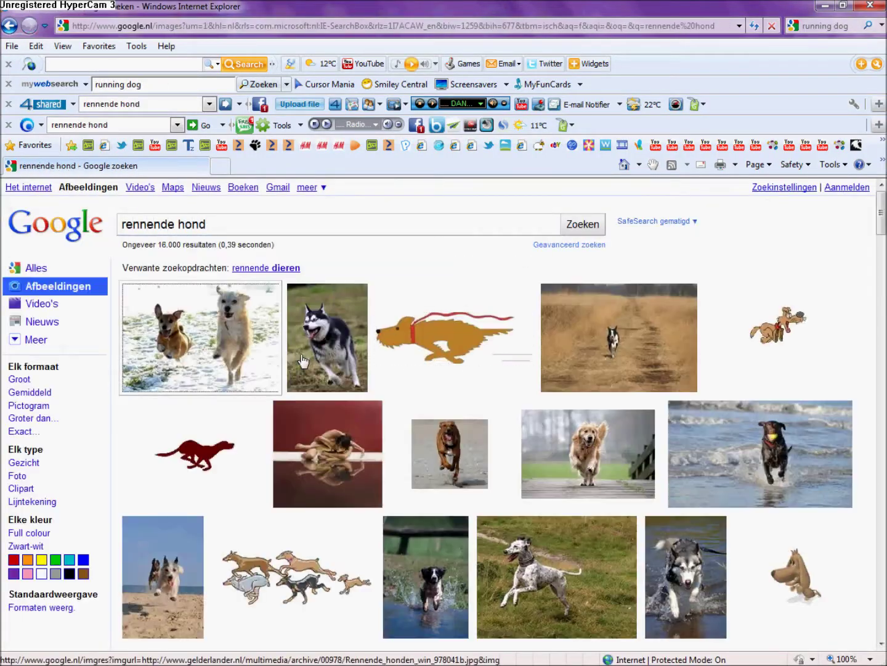
pyautogui.scroll(-5, 303, 360)
pyautogui.click(238, 224)
pyautogui.write('zijwaarts')
pyautogui.press('Return')
# Scroll the results and open the side-view running dog preview
pyautogui.scroll(-5, 749, 461)
pyautogui.scroll(-5, 749, 462)
pyautogui.scroll(-5, 749, 461)
pyautogui.scroll(15, 752, 466)
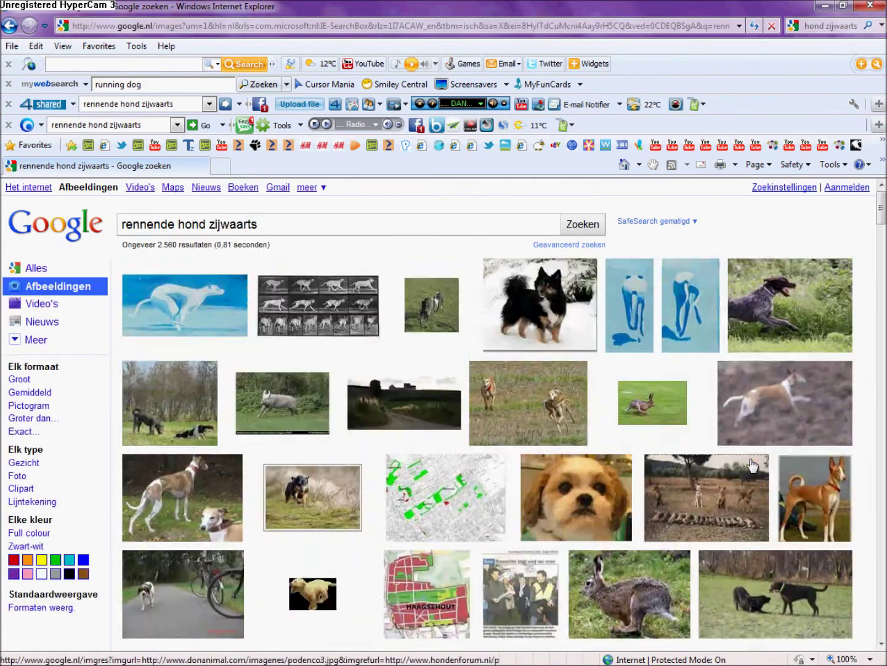
pyautogui.click(791, 305)
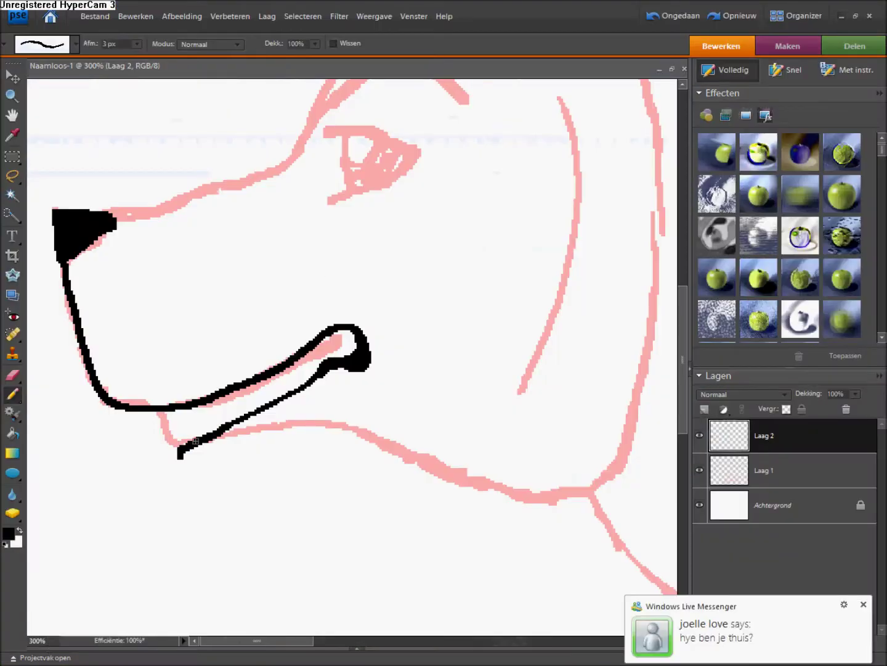
# Ink the lower-jaw loop in black, undoing and redrawing it twice to reshape it
pyautogui.moveTo(180, 455); pyautogui.dragTo(210, 435)
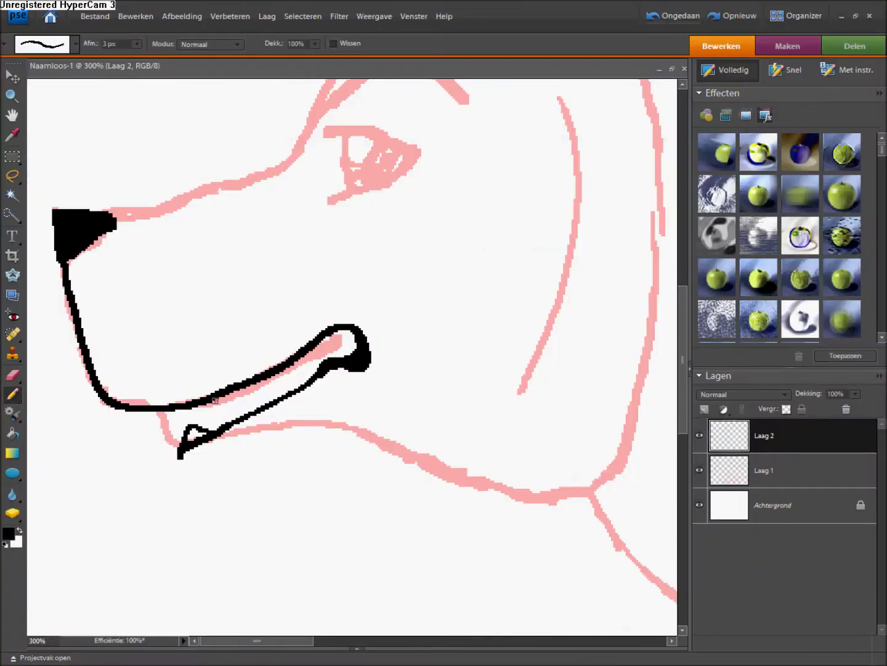
pyautogui.click(683, 19)
pyautogui.moveTo(176, 475); pyautogui.dragTo(154, 436)
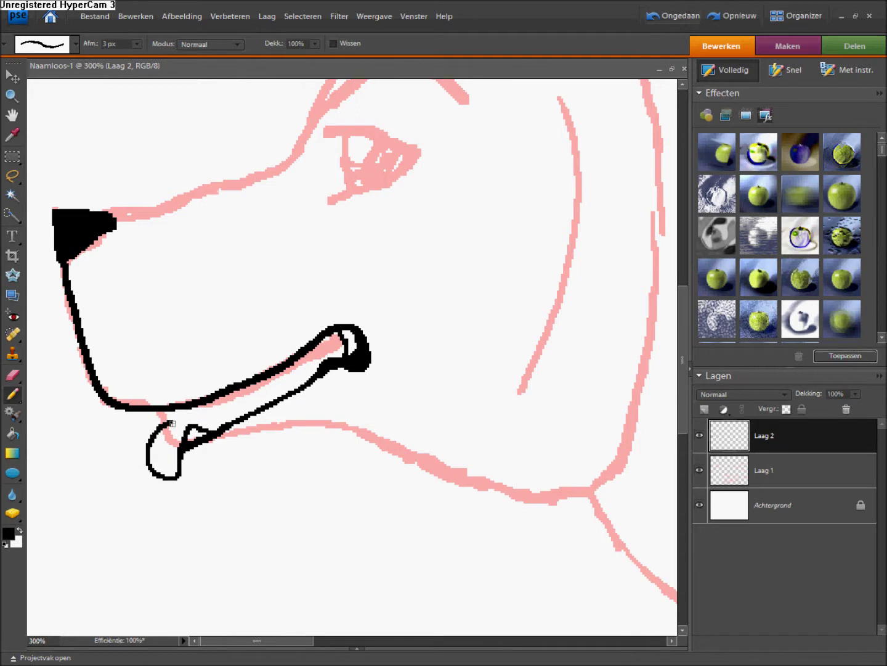
pyautogui.click(674, 16)
pyautogui.moveTo(181, 472); pyautogui.dragTo(233, 414)
pyautogui.scroll(5, 683, 315)
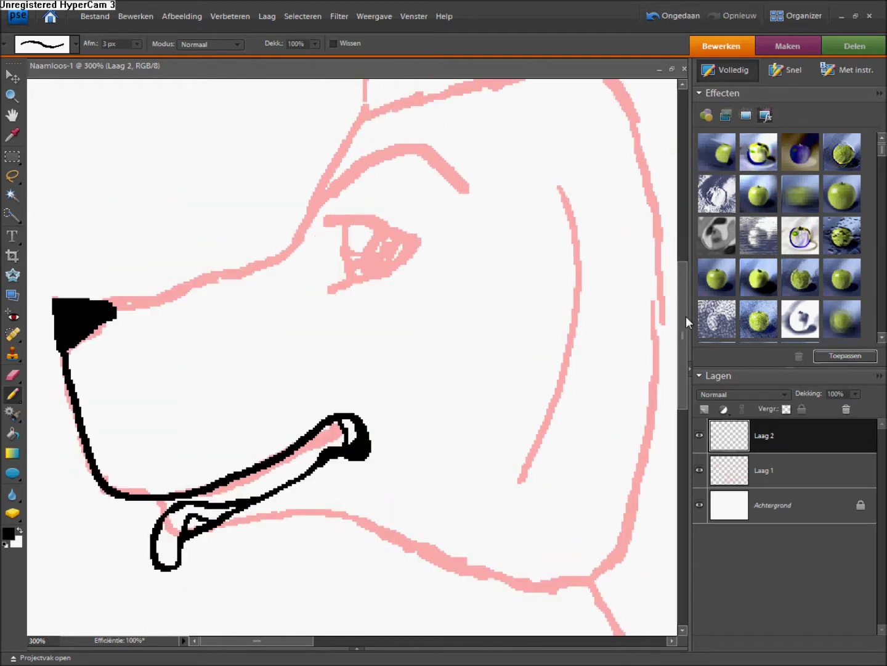
# Ink the line from the nose to the brow and another lower-jaw loop
pyautogui.moveTo(114, 439); pyautogui.dragTo(396, 279)
pyautogui.scroll(-8, 369, 369)
pyautogui.moveTo(210, 284)
pyautogui.mouseDown()
pyautogui.moveTo(185, 333)
pyautogui.moveTo(418, 333)
pyautogui.mouseUp()
pyautogui.hscroll(7, 419, 332)
pyautogui.scroll(5, 382, 431)
pyautogui.hscroll(-5, 618, 480)
# Sketch the cheek line to the chin and ink jaw fur, removing a stray chin stroke
pyautogui.click(765, 470)
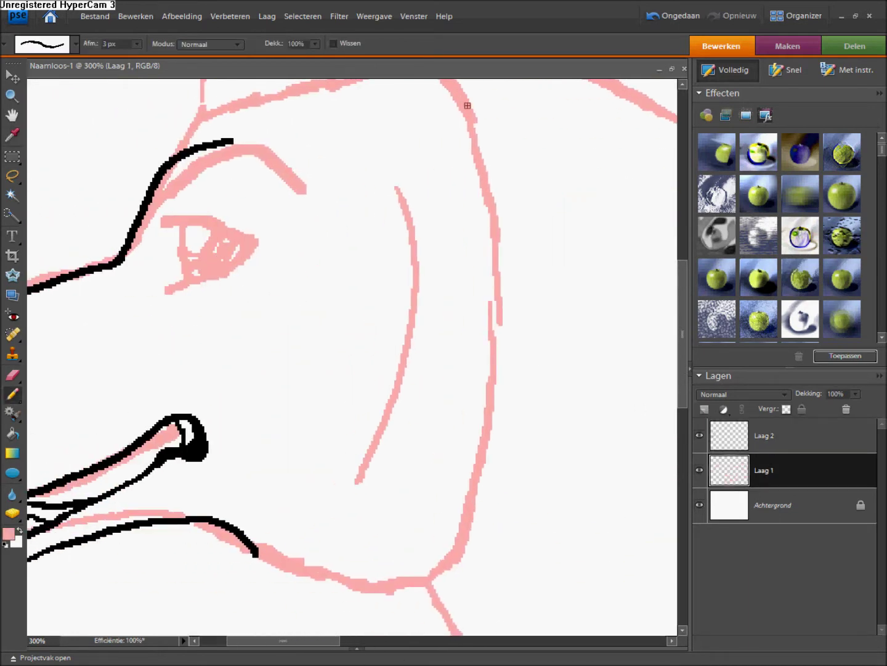
pyautogui.moveTo(475, 130); pyautogui.dragTo(424, 570)
pyautogui.moveTo(482, 396); pyautogui.dragTo(422, 576)
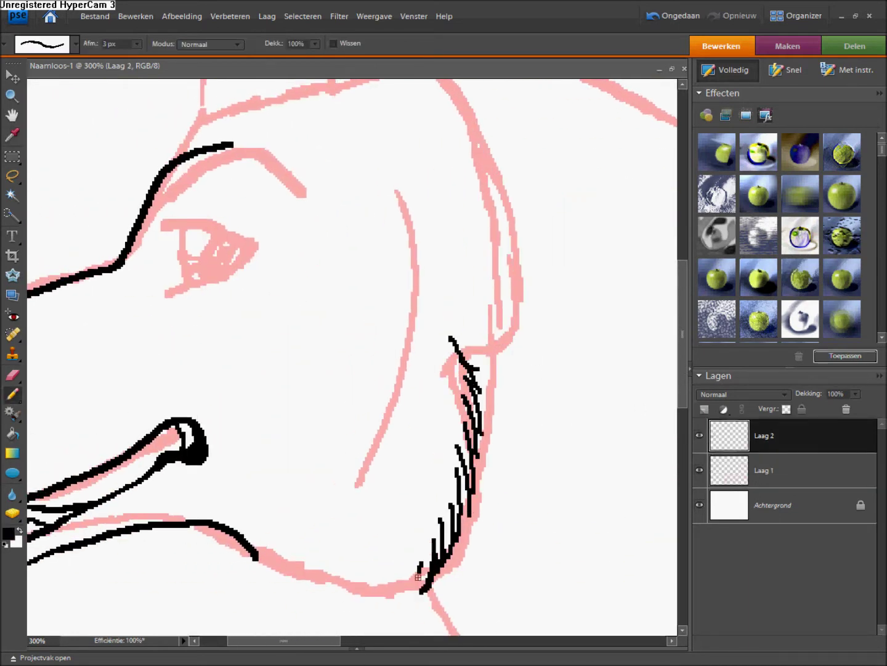
pyautogui.scroll(5, 471, 494)
pyautogui.scroll(-7, 384, 500)
pyautogui.hotkey('ctrl', 'z')
# Replace the old eye stroke with a redrawn black eye outline
pyautogui.scroll(5, 215, 365)
pyautogui.scroll(10, 670, 284)
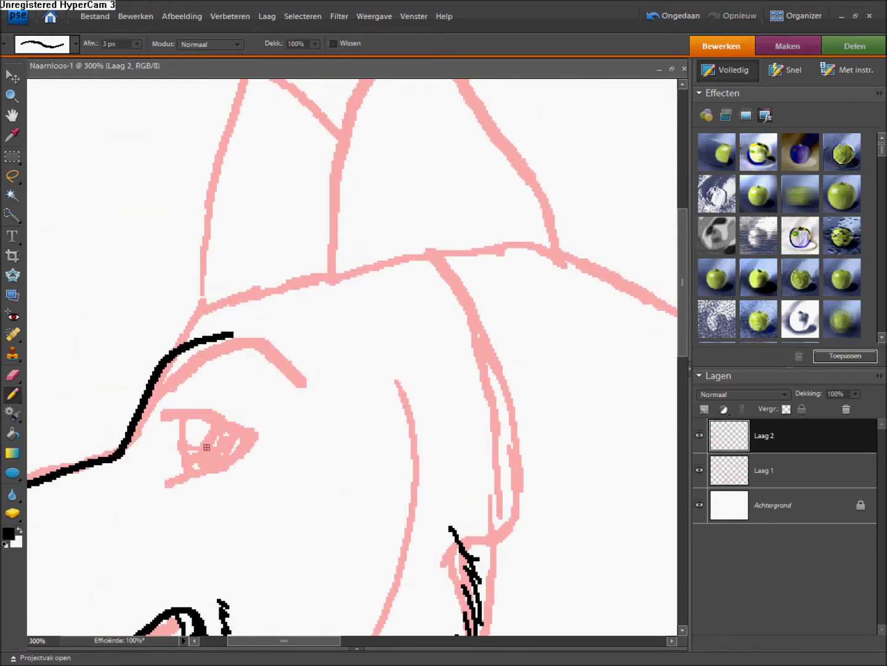
pyautogui.hotkey('ctrl', 'z')
pyautogui.moveTo(165, 414)
pyautogui.mouseDown()
pyautogui.moveTo(159, 491)
pyautogui.moveTo(175, 425)
pyautogui.mouseUp()
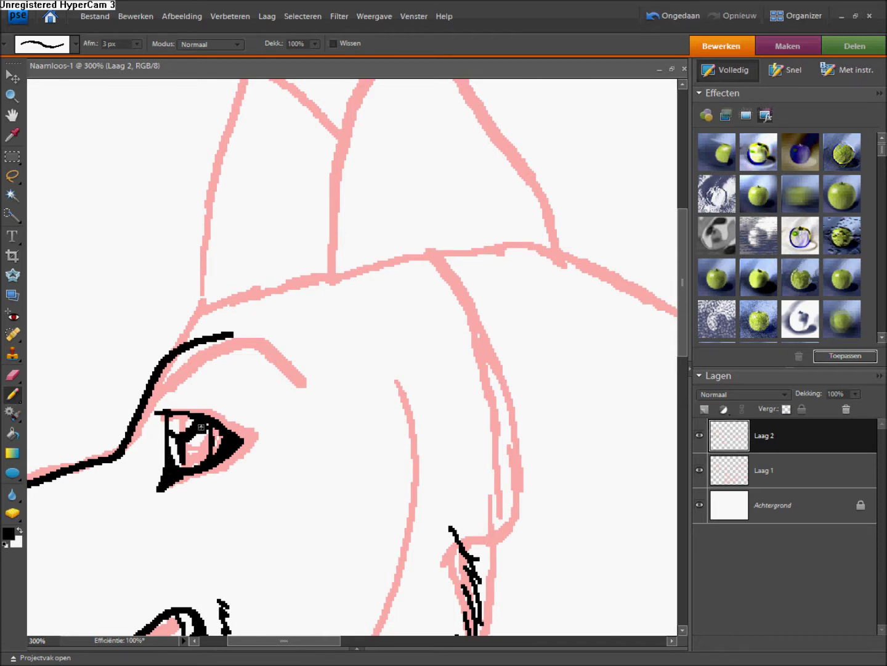
# Add a new layer, Laag 3, and set the foreground colour to cyan
pyautogui.click(8, 533)
pyautogui.press('Escape')
pyautogui.click(705, 409)
pyautogui.click(8, 533)
pyautogui.click(374, 296)
pyautogui.click(351, 209)
# Dab cyan into the eye with the Pencil, then undo it
pyautogui.click(493, 166)
pyautogui.press('n')
pyautogui.click(197, 446)
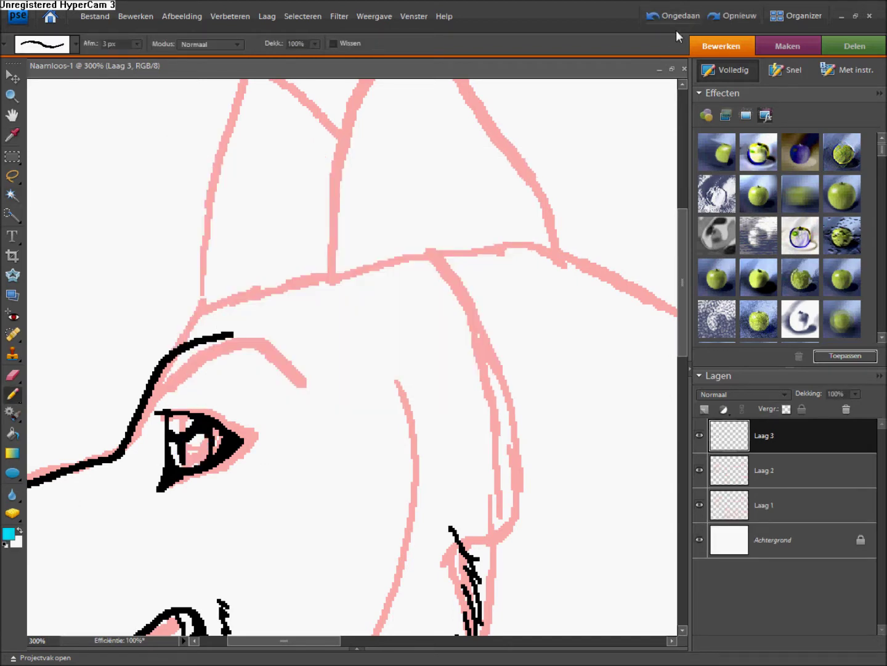
pyautogui.hotkey('ctrl', 'z')
# Fix the right ear's black strokes, erasing one and redrawing an ear fur stroke
pyautogui.moveTo(683, 333); pyautogui.dragTo(684, 256)
pyautogui.moveTo(529, 377)
pyautogui.mouseDown()
pyautogui.moveTo(533, 487)
pyautogui.moveTo(550, 380)
pyautogui.moveTo(475, 318)
pyautogui.mouseUp()
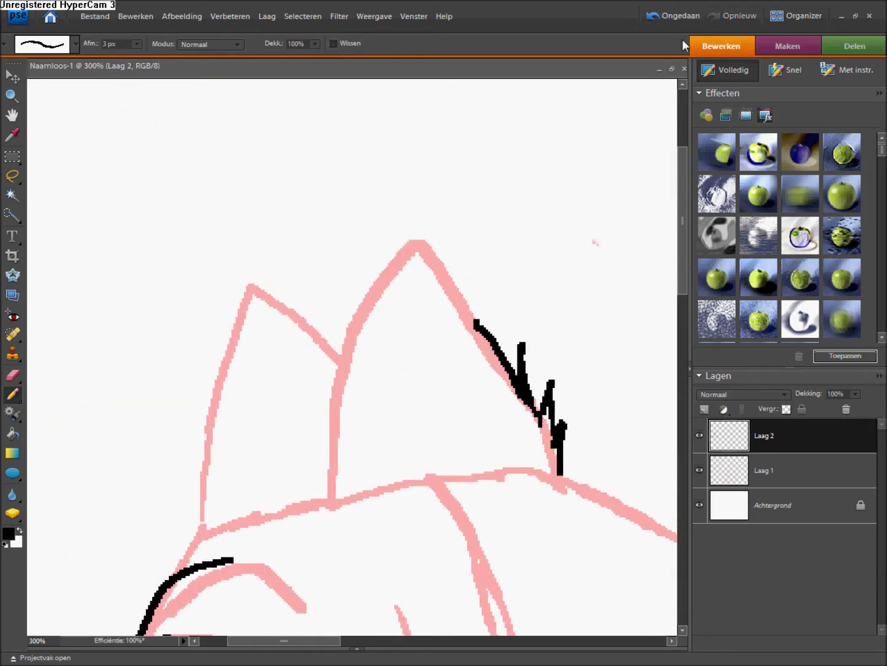
pyautogui.click(674, 16)
pyautogui.moveTo(541, 394)
pyautogui.mouseDown()
pyautogui.moveTo(403, 284)
pyautogui.moveTo(330, 498)
pyautogui.mouseUp()
# Ink more ear outline strokes and erase a stray black stroke on the left ear
pyautogui.scroll(-5, 331, 431)
pyautogui.moveTo(228, 334); pyautogui.dragTo(330, 288)
pyautogui.scroll(4, 228, 521)
pyautogui.moveTo(223, 521); pyautogui.dragTo(286, 286)
pyautogui.moveTo(353, 317)
pyautogui.mouseDown()
pyautogui.moveTo(302, 279)
pyautogui.moveTo(261, 277)
pyautogui.mouseUp()
pyautogui.press('e')
pyautogui.moveTo(313, 296)
pyautogui.mouseDown()
pyautogui.moveTo(223, 511)
pyautogui.moveTo(352, 336)
pyautogui.mouseUp()
pyautogui.press('n')
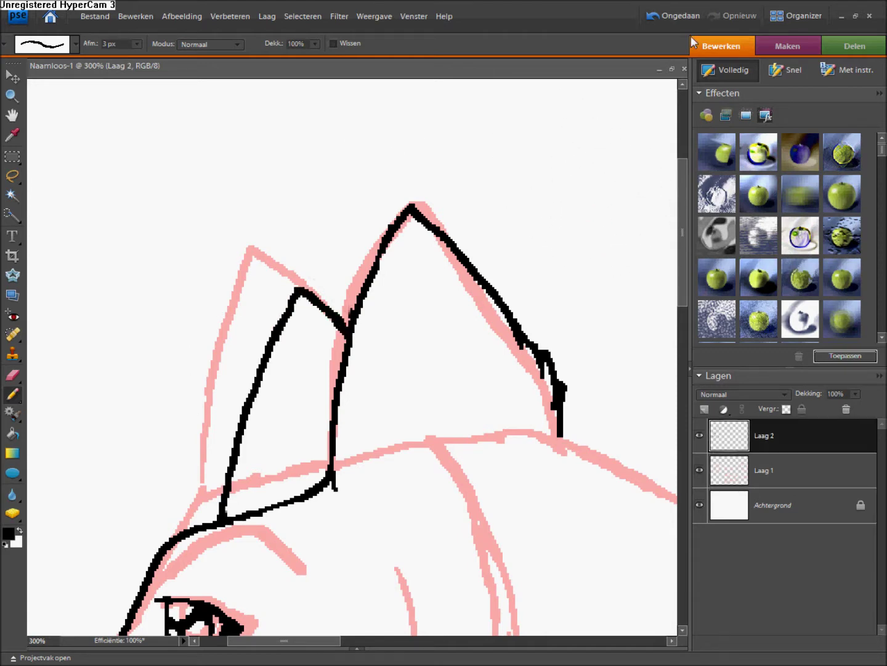
# Draw fur strokes and outlines inside the right ear
pyautogui.moveTo(453, 276); pyautogui.dragTo(490, 321)
pyautogui.moveTo(466, 311); pyautogui.dragTo(511, 419)
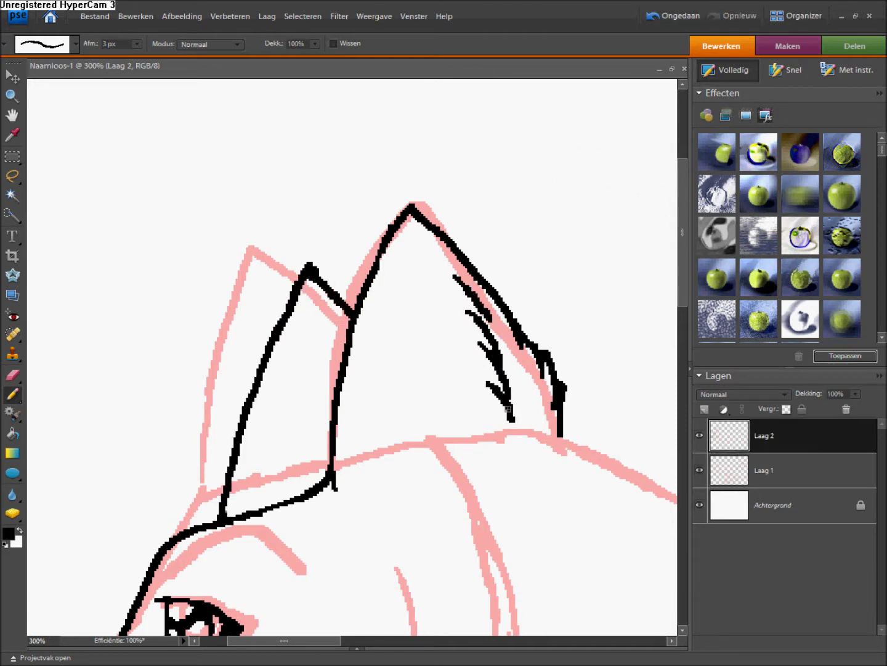
pyautogui.moveTo(425, 286); pyautogui.dragTo(462, 435)
pyautogui.moveTo(417, 269); pyautogui.dragTo(387, 453)
pyautogui.moveTo(417, 409); pyautogui.dragTo(391, 448)
pyautogui.moveTo(419, 406); pyautogui.dragTo(436, 446)
# Add fur strokes along the lower cheek
pyautogui.scroll(-5, 395, 370)
pyautogui.moveTo(383, 285)
pyautogui.mouseDown()
pyautogui.moveTo(405, 369)
pyautogui.moveTo(395, 453)
pyautogui.mouseUp()
pyautogui.moveTo(345, 422); pyautogui.dragTo(369, 524)
pyautogui.moveTo(401, 425); pyautogui.dragTo(391, 456)
pyautogui.moveTo(373, 515); pyautogui.dragTo(328, 571)
# Draw the brow line above the eye and trace the neck outline along the pink edge
pyautogui.hscroll(-3, 333, 370)
pyautogui.moveTo(268, 262); pyautogui.dragTo(331, 233)
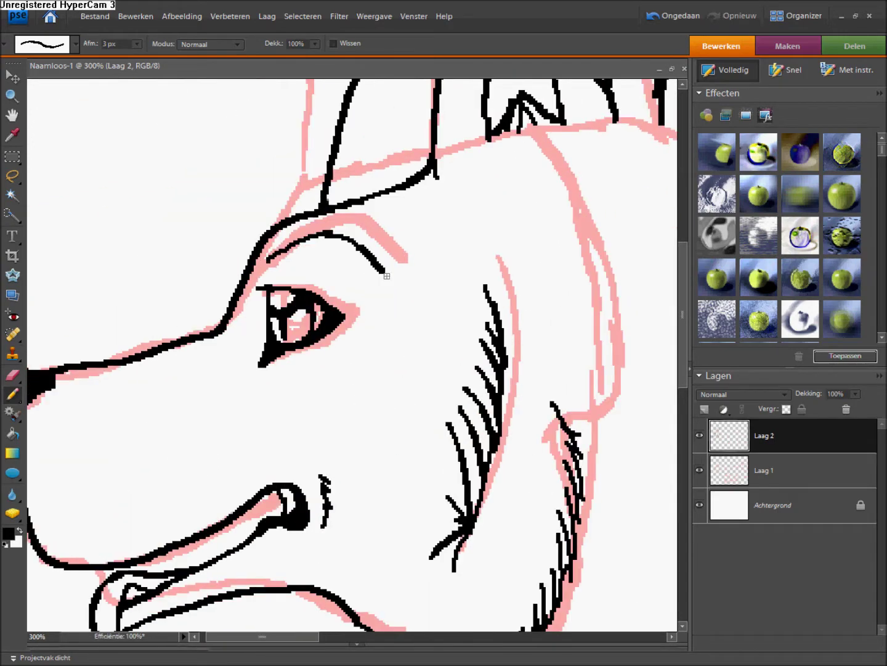
pyautogui.hscroll(6, 369, 307)
pyautogui.moveTo(222, 117)
pyautogui.mouseDown()
pyautogui.moveTo(438, 226)
pyautogui.moveTo(565, 239)
pyautogui.mouseUp()
# Draw a series of fur strokes along the wolf's back
pyautogui.moveTo(684, 326); pyautogui.dragTo(246, 424)
pyautogui.moveTo(96, 400)
pyautogui.mouseDown()
pyautogui.moveTo(170, 297)
pyautogui.moveTo(297, 260)
pyautogui.mouseUp()
pyautogui.moveTo(239, 303); pyautogui.dragTo(342, 258)
pyautogui.moveTo(306, 301); pyautogui.dragTo(404, 272)
pyautogui.moveTo(358, 298); pyautogui.dragTo(448, 282)
pyautogui.moveTo(403, 308)
pyautogui.mouseDown()
pyautogui.moveTo(444, 287)
pyautogui.moveTo(527, 336)
pyautogui.mouseUp()
# Ink further black outline strokes down the chest and front leg
pyautogui.scroll(-5, 369, 369)
pyautogui.scroll(-3, 186, 370)
pyautogui.moveTo(140, 228); pyautogui.dragTo(136, 484)
pyautogui.scroll(5, 139, 496)
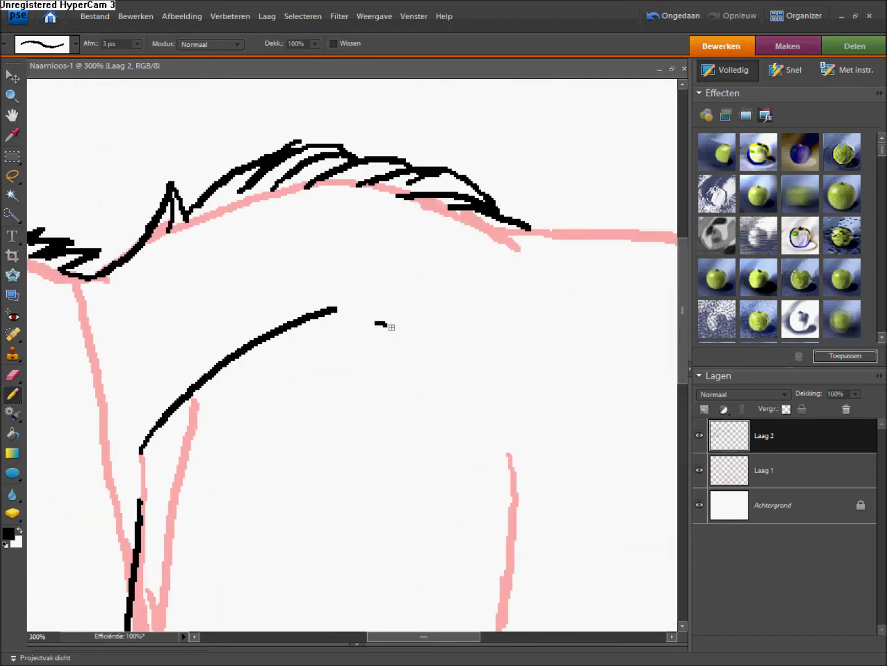
pyautogui.scroll(-5, 511, 305)
pyautogui.moveTo(519, 153); pyautogui.dragTo(512, 305)
pyautogui.moveTo(493, 346); pyautogui.dragTo(505, 475)
pyautogui.scroll(-3, 506, 475)
pyautogui.moveTo(484, 376); pyautogui.dragTo(356, 555)
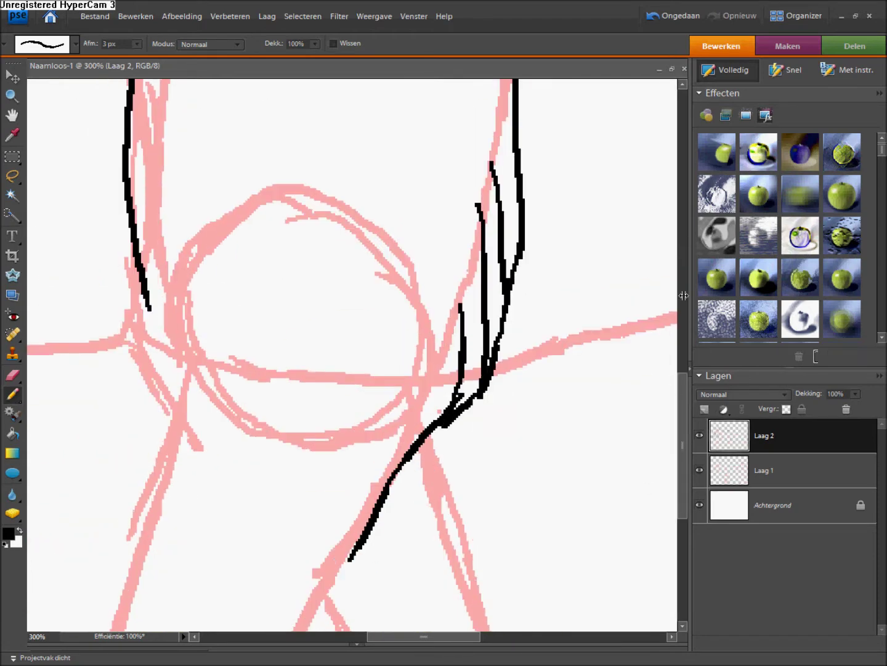
# Hide the side panels, then trace the left and right leg lines down toward the paw
pyautogui.press('Tab')
pyautogui.scroll(-5, 776, 424)
pyautogui.moveTo(351, 174); pyautogui.dragTo(233, 511)
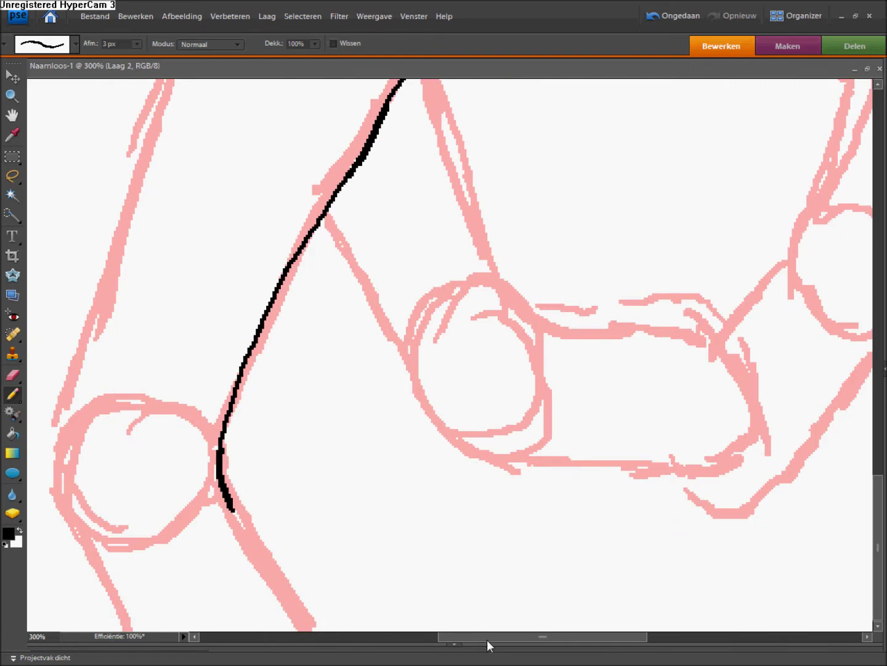
pyautogui.moveTo(486, 639); pyautogui.dragTo(438, 639)
pyautogui.moveTo(878, 500); pyautogui.dragTo(879, 531)
pyautogui.moveTo(375, 134)
pyautogui.mouseDown()
pyautogui.moveTo(258, 504)
pyautogui.moveTo(339, 630)
pyautogui.mouseUp()
pyautogui.moveTo(435, 508); pyautogui.dragTo(488, 595)
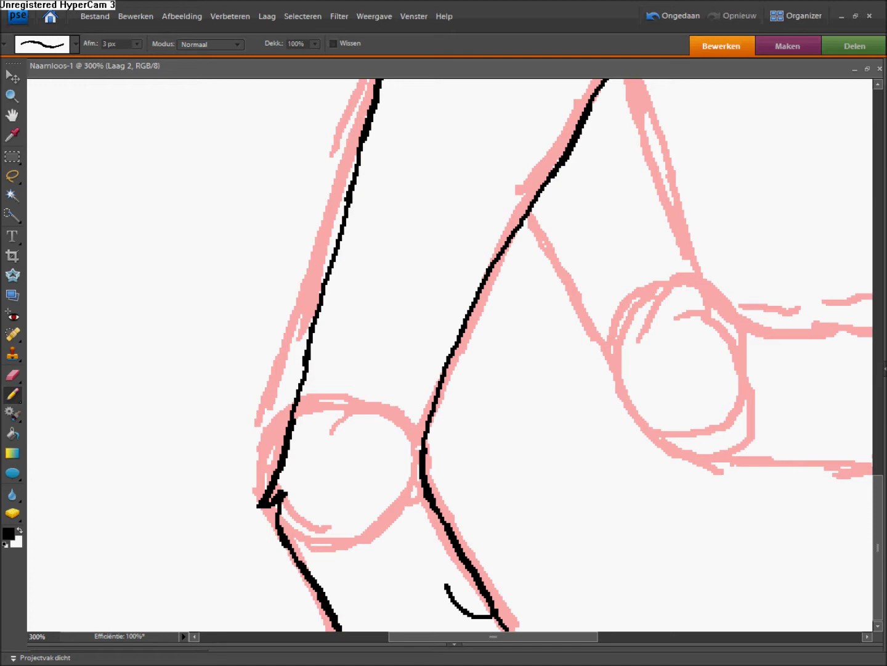
pyautogui.moveTo(425, 574); pyautogui.dragTo(418, 601)
# Ink the leg line down from the junction and the lower outline of the paw
pyautogui.hscroll(5, 534, 614)
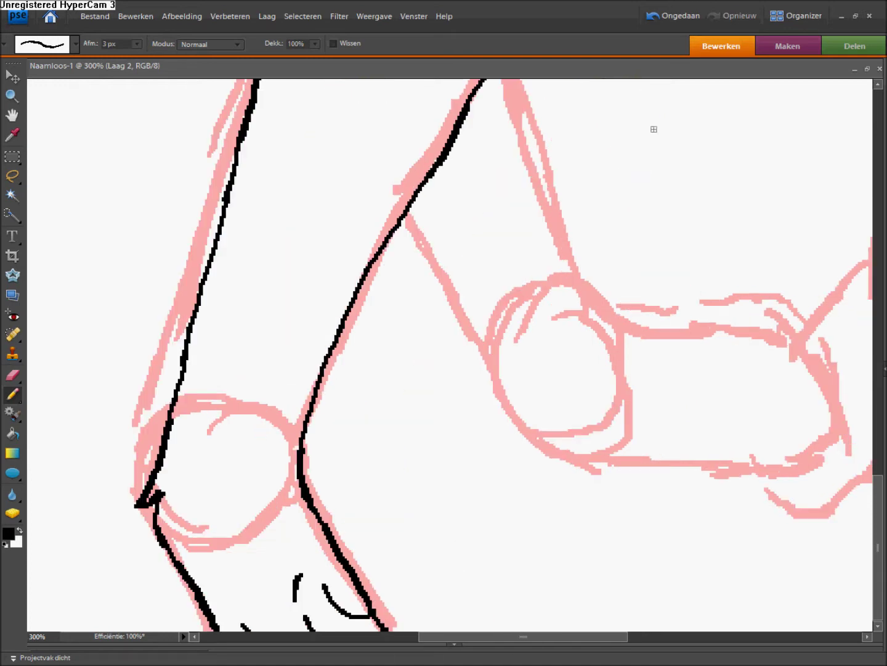
pyautogui.hscroll(5, 241, 611)
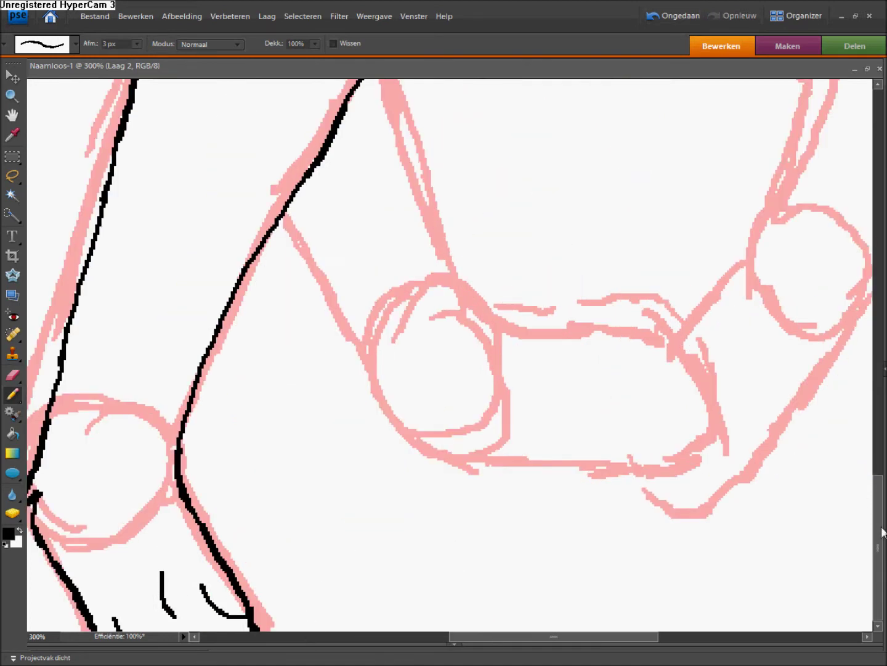
pyautogui.scroll(2, 643, 449)
pyautogui.moveTo(284, 262); pyautogui.dragTo(370, 441)
pyautogui.moveTo(390, 419)
pyautogui.mouseDown()
pyautogui.moveTo(431, 501)
pyautogui.moveTo(485, 524)
pyautogui.mouseUp()
pyautogui.moveTo(454, 510); pyautogui.dragTo(420, 493)
pyautogui.moveTo(403, 90); pyautogui.dragTo(472, 352)
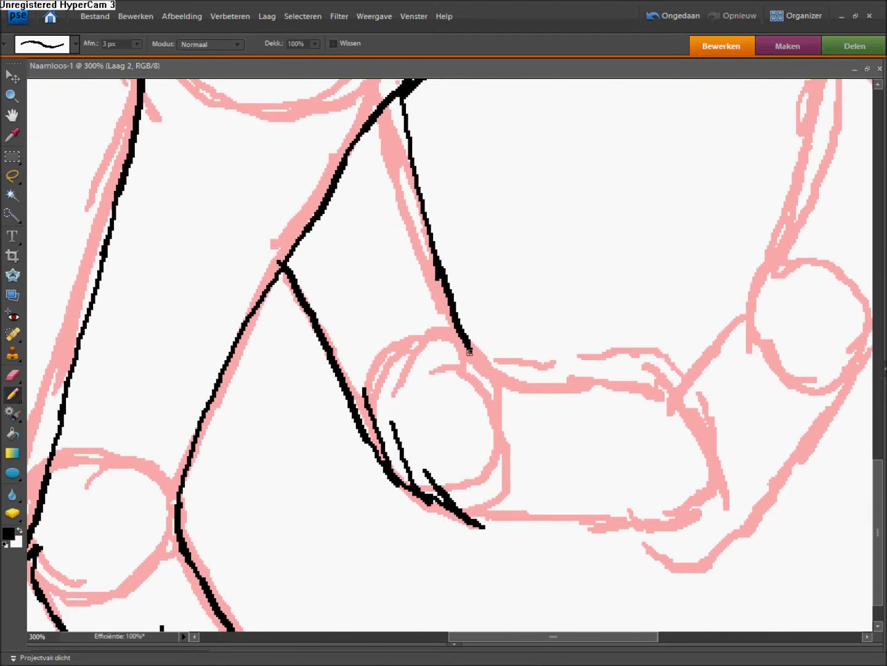
pyautogui.hscroll(7, 520, 654)
pyautogui.moveTo(318, 386); pyautogui.dragTo(452, 382)
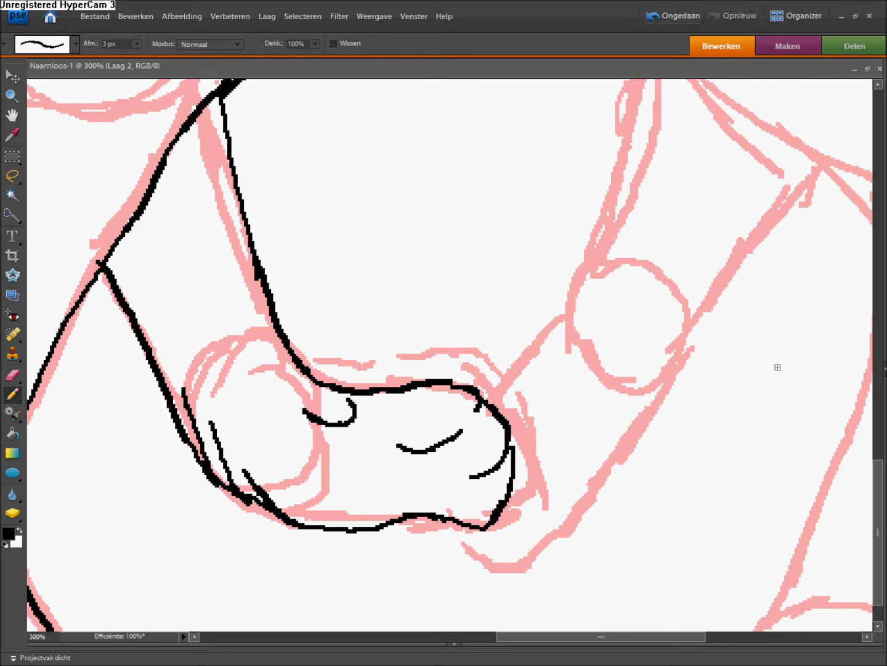
# Ink the belly line rightward from the junction with fur strokes along it
pyautogui.scroll(5, 551, 431)
pyautogui.scroll(-3, 550, 431)
pyautogui.moveTo(272, 439); pyautogui.dragTo(431, 425)
pyautogui.moveTo(444, 420); pyautogui.dragTo(633, 419)
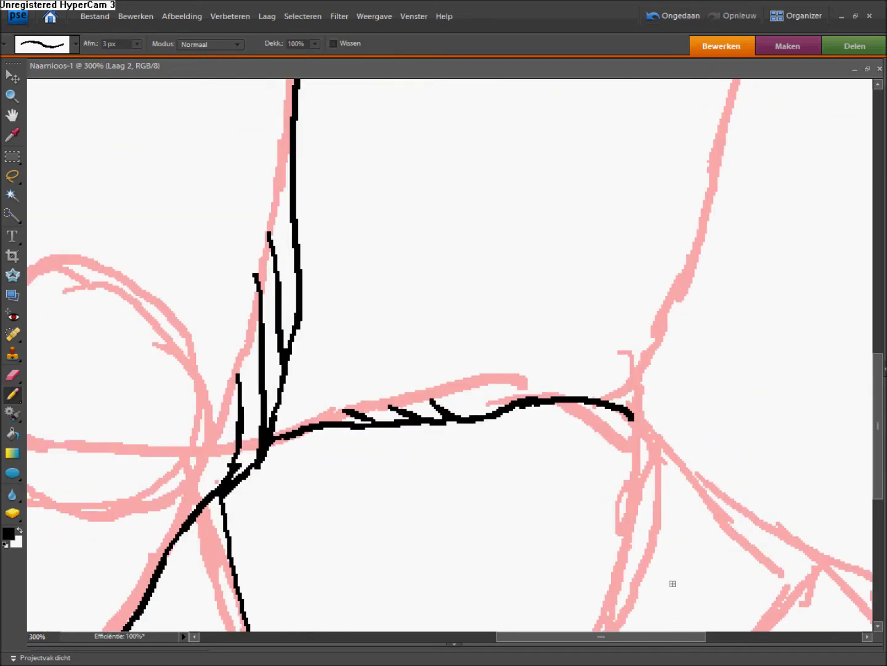
pyautogui.hscroll(14, 728, 502)
pyautogui.scroll(2, 727, 501)
# Continue the leg outline downward and add a short fur stroke on the right
pyautogui.moveTo(508, 196); pyautogui.dragTo(284, 419)
pyautogui.moveTo(268, 527); pyautogui.dragTo(320, 370)
pyautogui.scroll(-5, 363, 285)
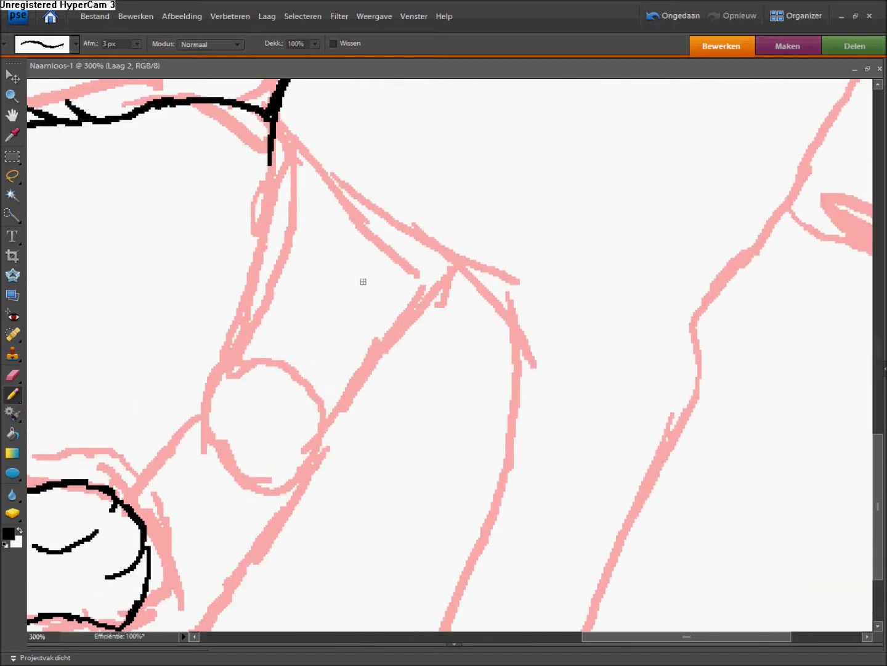
pyautogui.moveTo(292, 217); pyautogui.dragTo(511, 387)
pyautogui.moveTo(707, 299); pyautogui.dragTo(716, 375)
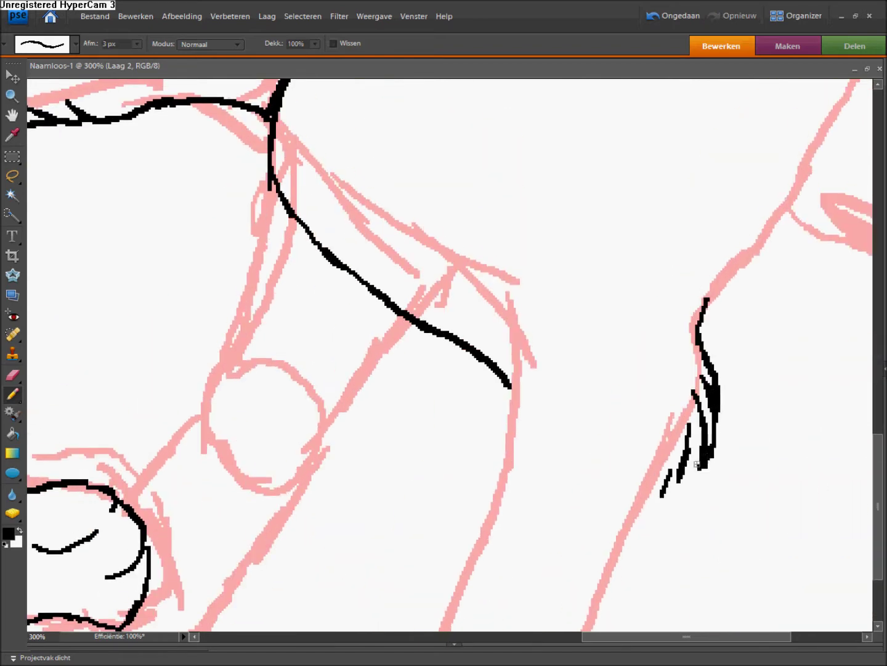
pyautogui.moveTo(697, 464); pyautogui.dragTo(660, 496)
# Trace the long and curved leg outlines, then undo the lower leg strokes
pyautogui.scroll(-2, 678, 431)
pyautogui.moveTo(653, 213); pyautogui.dragTo(610, 367)
pyautogui.moveTo(663, 323); pyautogui.dragTo(524, 629)
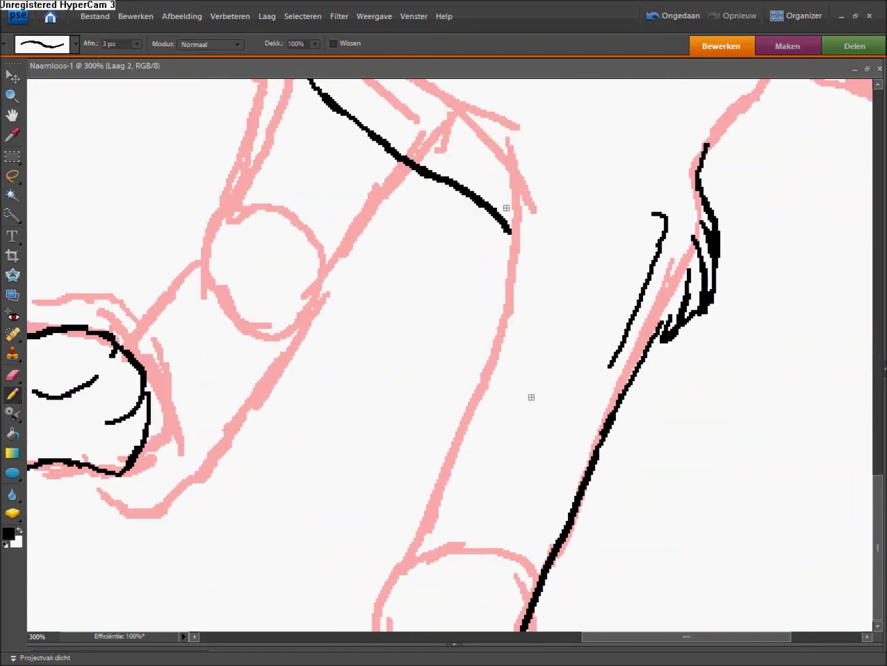
pyautogui.moveTo(511, 233); pyautogui.dragTo(436, 510)
pyautogui.moveTo(457, 512); pyautogui.dragTo(417, 553)
pyautogui.click(671, 22)
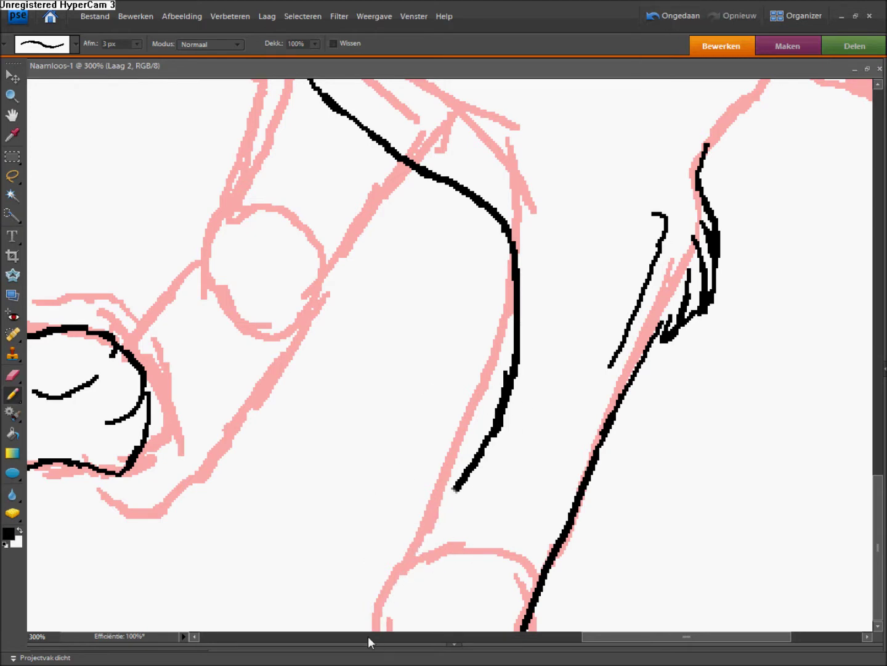
pyautogui.hotkey('ctrl', 'z')
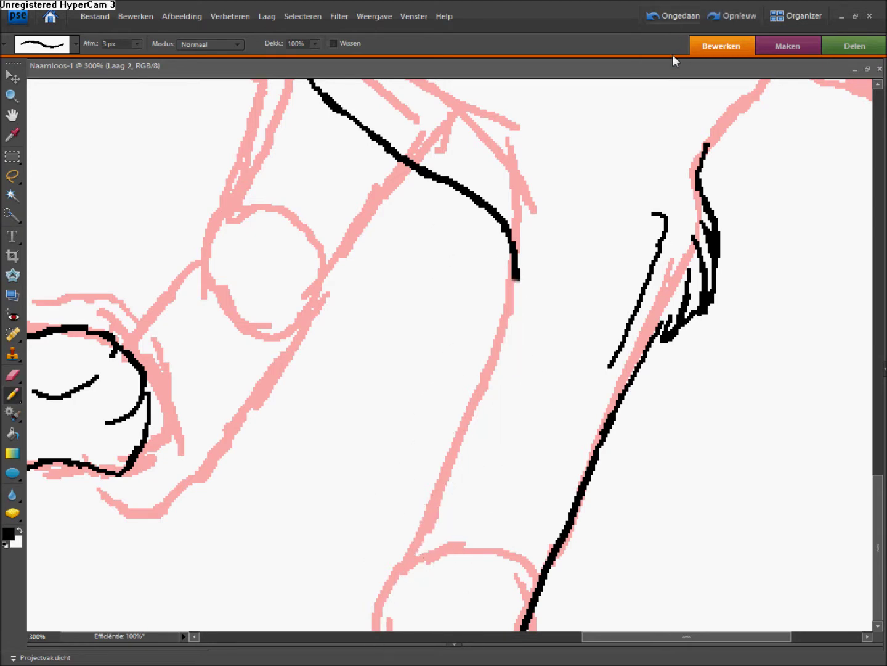
# Redraw the leg curve along the pink sketch, add diagonal leg lines and the long belly line
pyautogui.moveTo(518, 277); pyautogui.dragTo(379, 628)
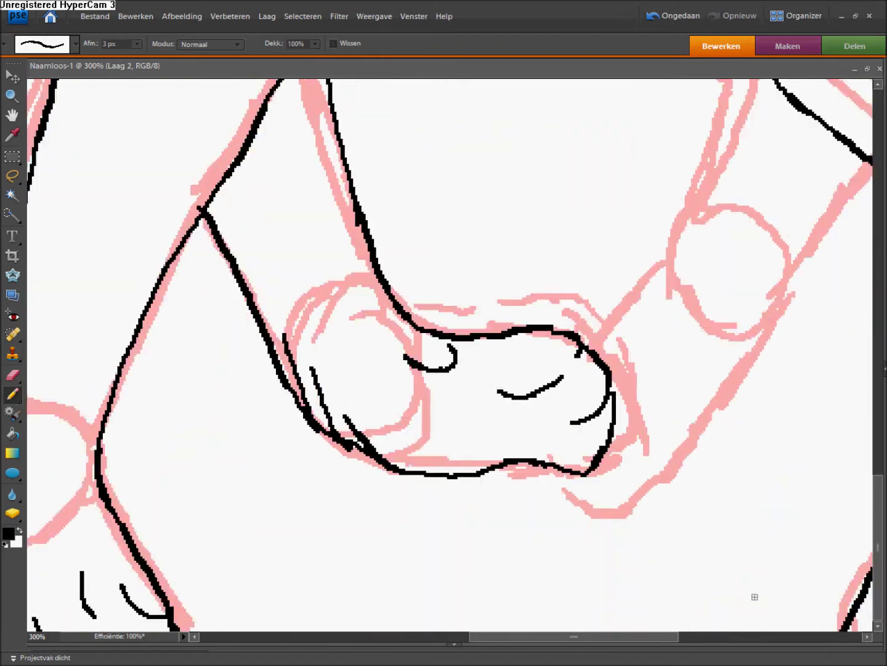
pyautogui.moveTo(687, 168); pyautogui.dragTo(493, 468)
pyautogui.moveTo(562, 123); pyautogui.dragTo(424, 469)
pyautogui.scroll(-3, 424, 469)
pyautogui.moveTo(493, 464); pyautogui.dragTo(404, 542)
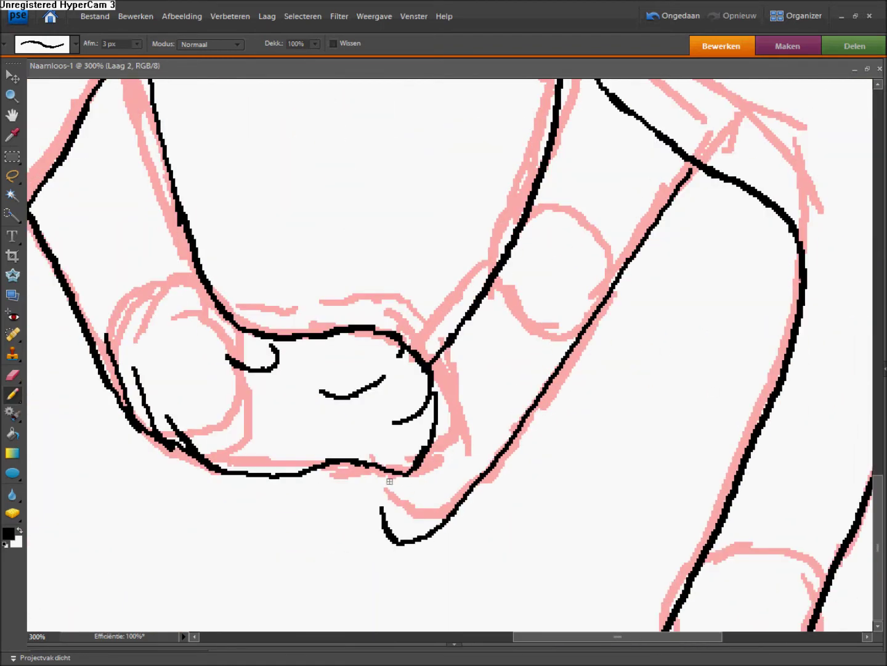
pyautogui.moveTo(883, 540); pyautogui.dragTo(883, 431)
# Add short black fur hatches above the belly
pyautogui.moveTo(267, 198); pyautogui.dragTo(802, 233)
pyautogui.scroll(5, 316, 326)
pyautogui.moveTo(294, 318); pyautogui.dragTo(367, 359)
pyautogui.moveTo(349, 310); pyautogui.dragTo(437, 359)
pyautogui.moveTo(416, 302); pyautogui.dragTo(491, 339)
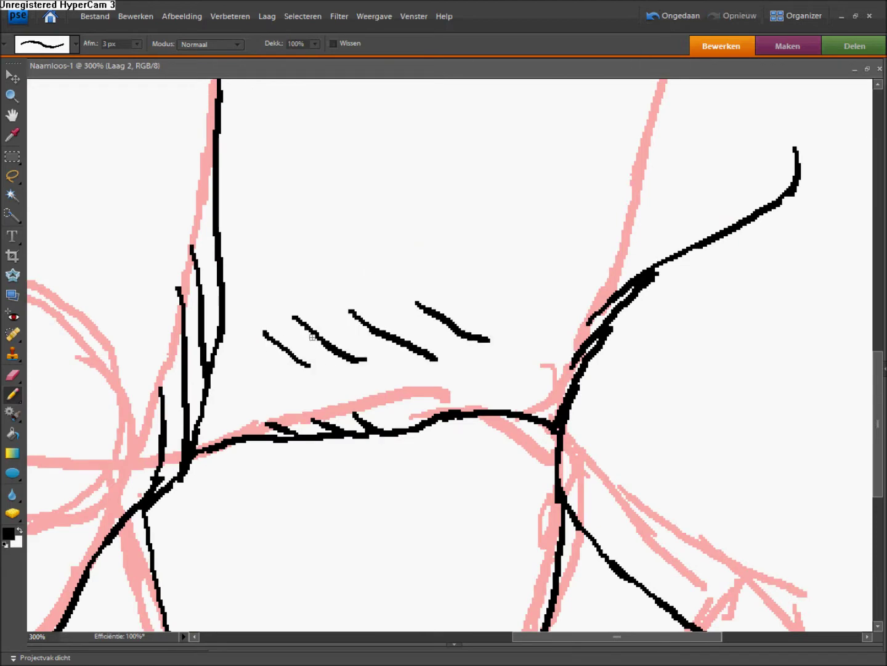
pyautogui.scroll(5, 779, 200)
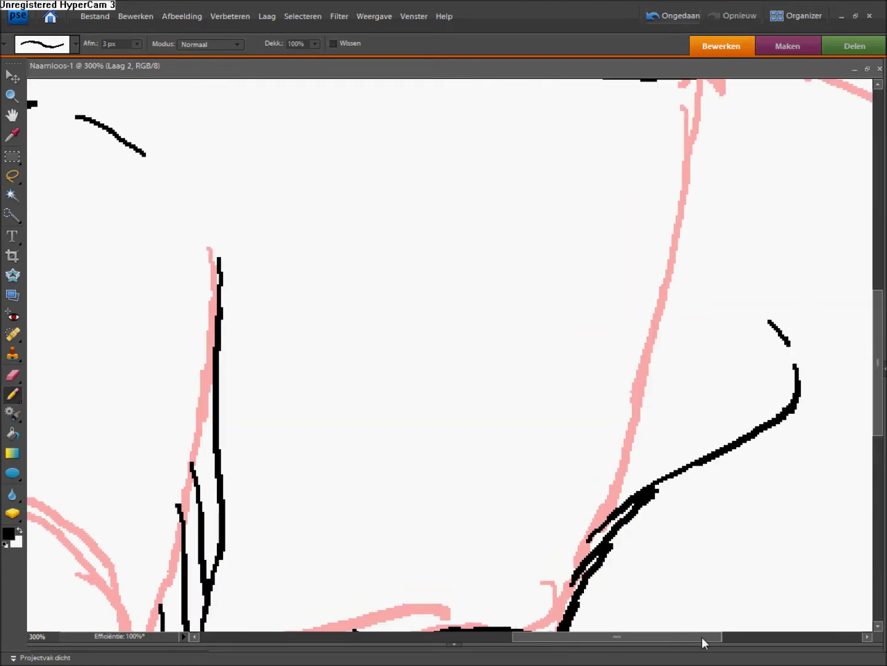
pyautogui.hscroll(10, 432, 308)
# Add fur along the hind leg edge and draw the long belly outline
pyautogui.moveTo(573, 175); pyautogui.dragTo(657, 341)
pyautogui.scroll(5, 616, 370)
pyautogui.moveTo(31, 276); pyautogui.dragTo(347, 284)
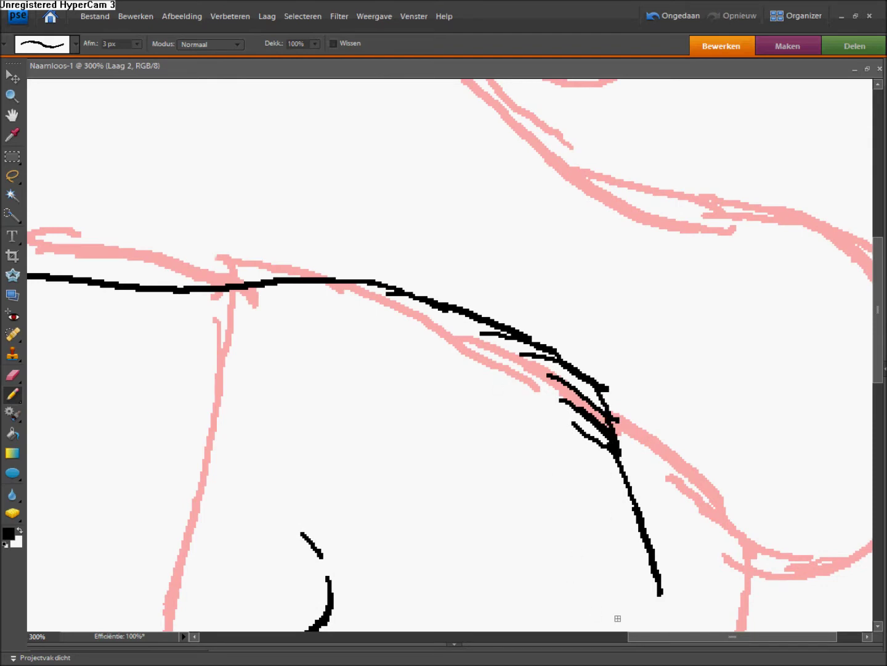
pyautogui.scroll(-10, 596, 611)
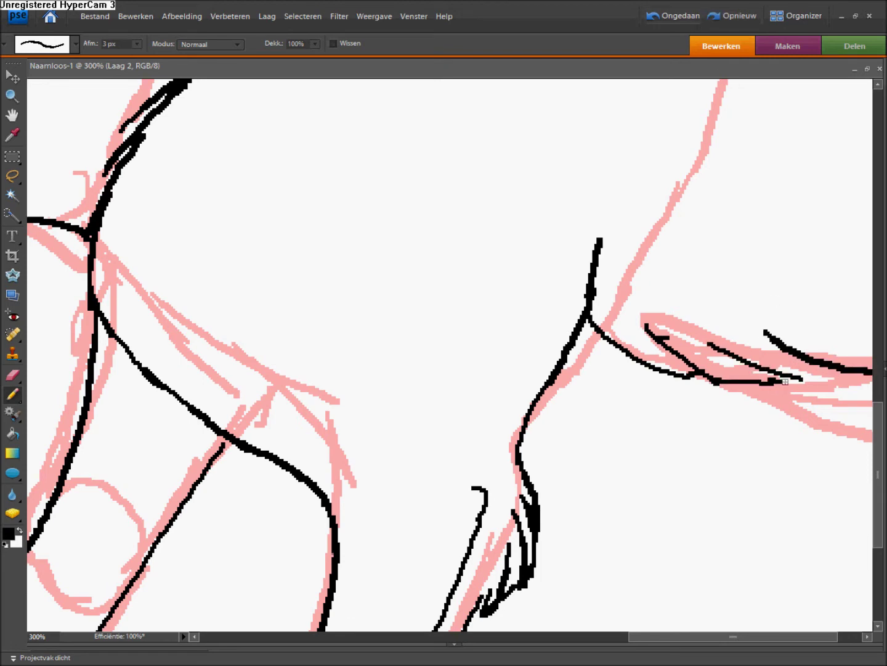
# Zoom out to see the whole wolf and reposition the view over the drawing
pyautogui.hotkey('ctrl', '-')
pyautogui.press('z')
pyautogui.hotkey('ctrl', '-')
pyautogui.scroll(-2, 878, 382)
pyautogui.scroll(3, 308, 490)
pyautogui.moveTo(308, 491); pyautogui.dragTo(693, 352)
pyautogui.press('n')
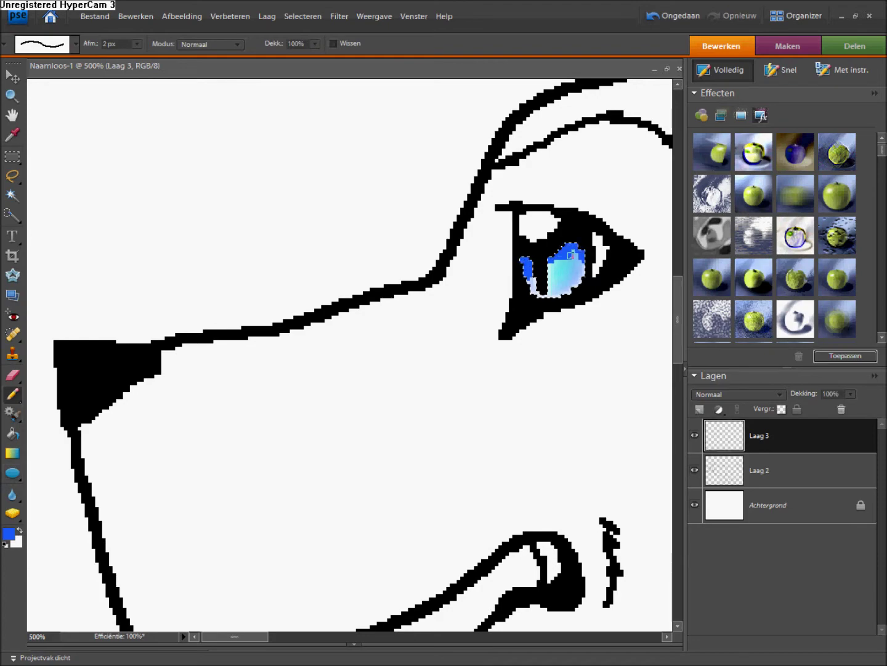
# On a new Laag 4, paint the wolf's tongue pink (ff1fb3) with the Pencil
pyautogui.click(11, 96)
pyautogui.hotkey('ctrl', '-')
pyautogui.hotkey('ctrl', '-')
pyautogui.hotkey('ctrl', '-')
pyautogui.hotkey('ctrl', '-')
pyautogui.hotkey('ctrl', '-')
pyautogui.hotkey('ctrl', '-')
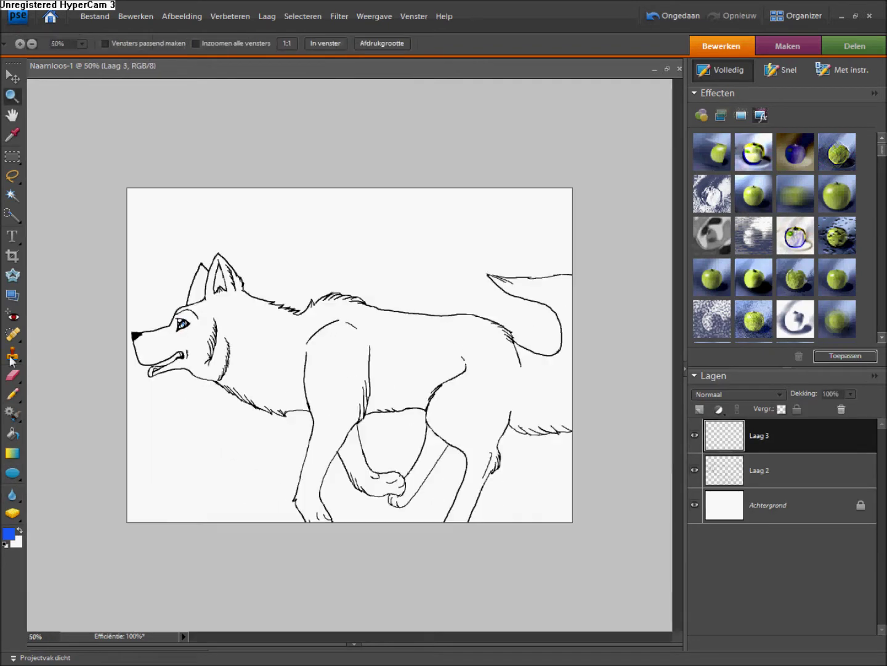
pyautogui.click(162, 373)
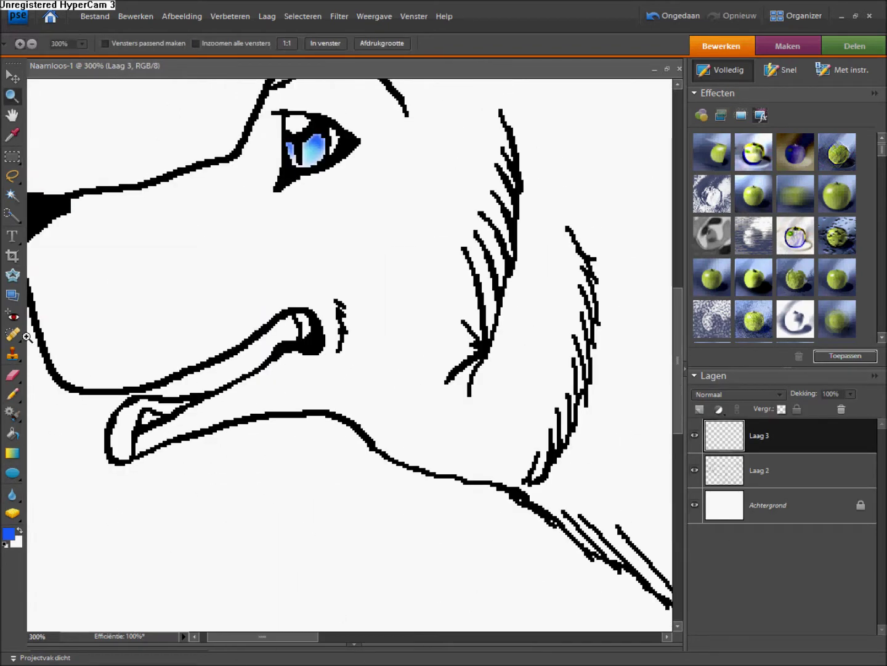
pyautogui.press('w')
pyautogui.hotkey('ctrl', 'shift', 'alt', 'n')
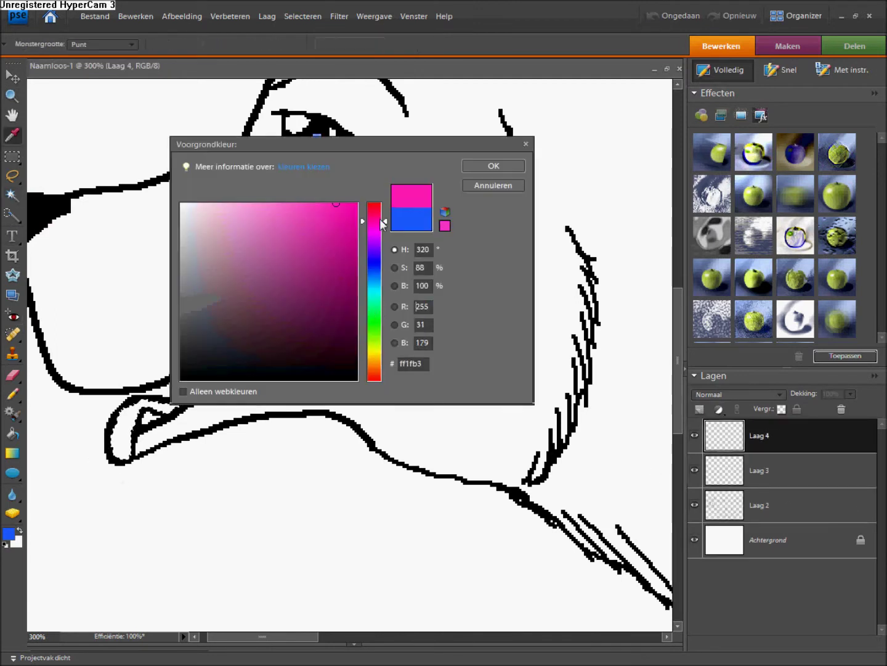
pyautogui.click(15, 396)
pyautogui.moveTo(126, 412); pyautogui.dragTo(131, 443)
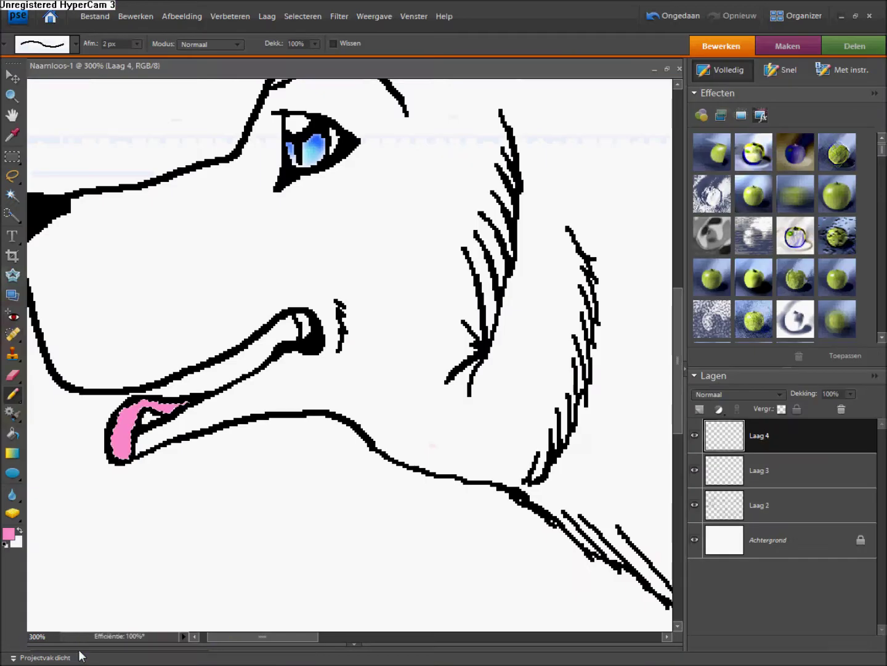
pyautogui.click(9, 534)
# Add pale highlights to the pink tongue with the Pencil
pyautogui.click(223, 202)
pyautogui.press('Return')
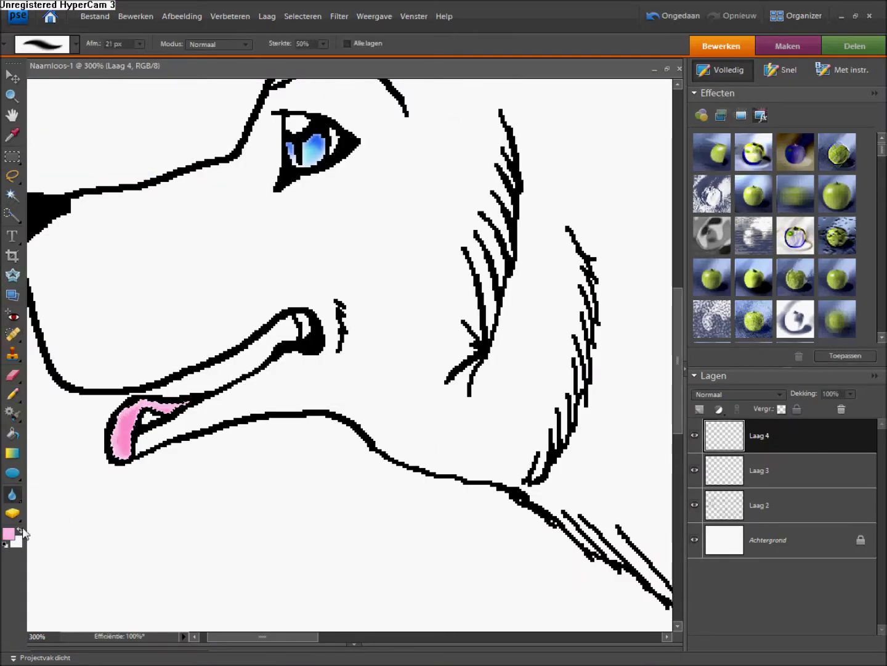
pyautogui.click(8, 534)
pyautogui.press('Return')
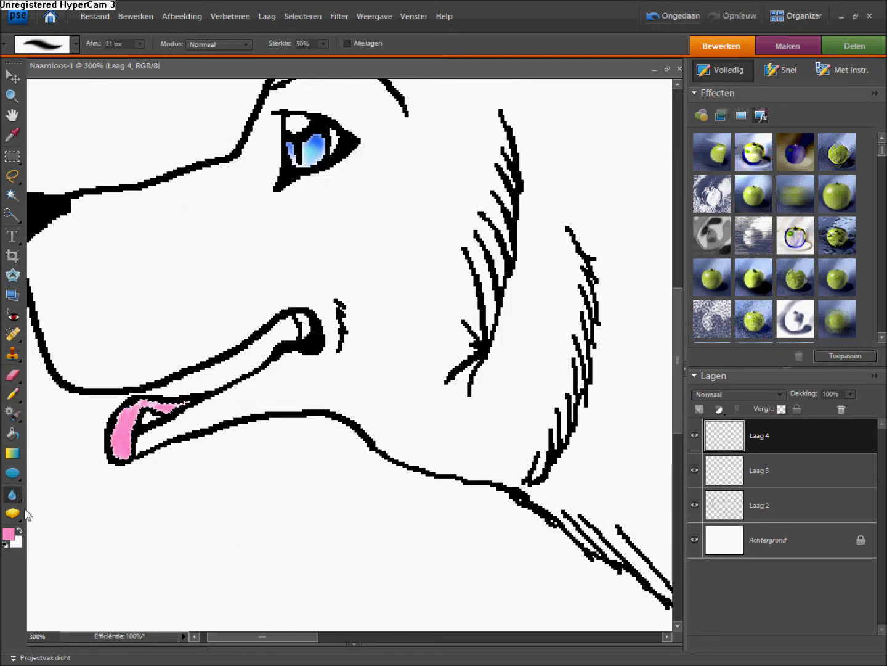
pyautogui.click(9, 534)
pyautogui.click(491, 165)
pyautogui.press('n')
pyautogui.moveTo(123, 430); pyautogui.dragTo(124, 443)
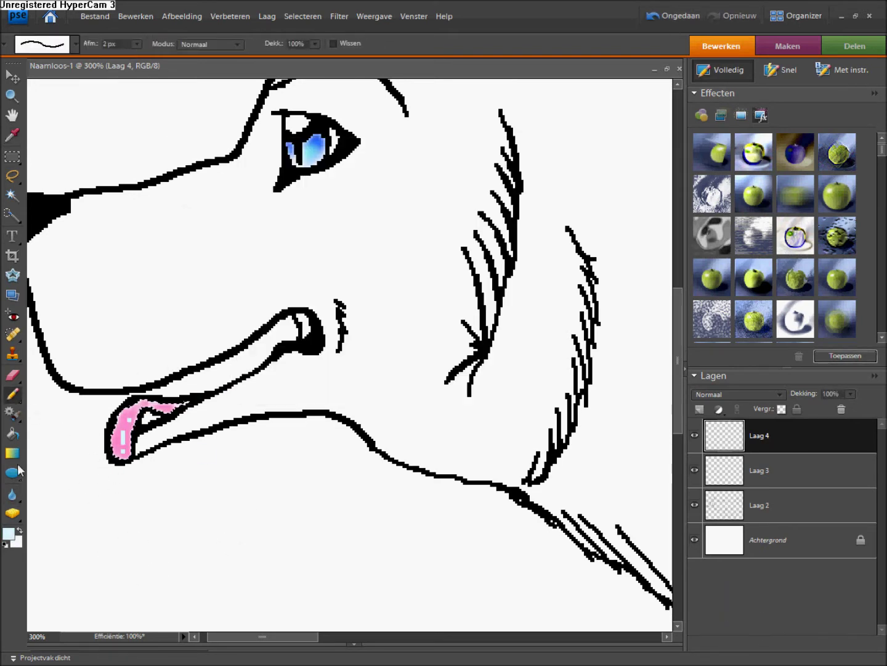
# Shade the inside of the nose dark grey on new Laag 5 and blur it soft
pyautogui.scroll(5, 251, 495)
pyautogui.hscroll(-2, 74, 437)
pyautogui.keyDown('ctrl'); pyautogui.click(74, 437); pyautogui.keyUp('ctrl')
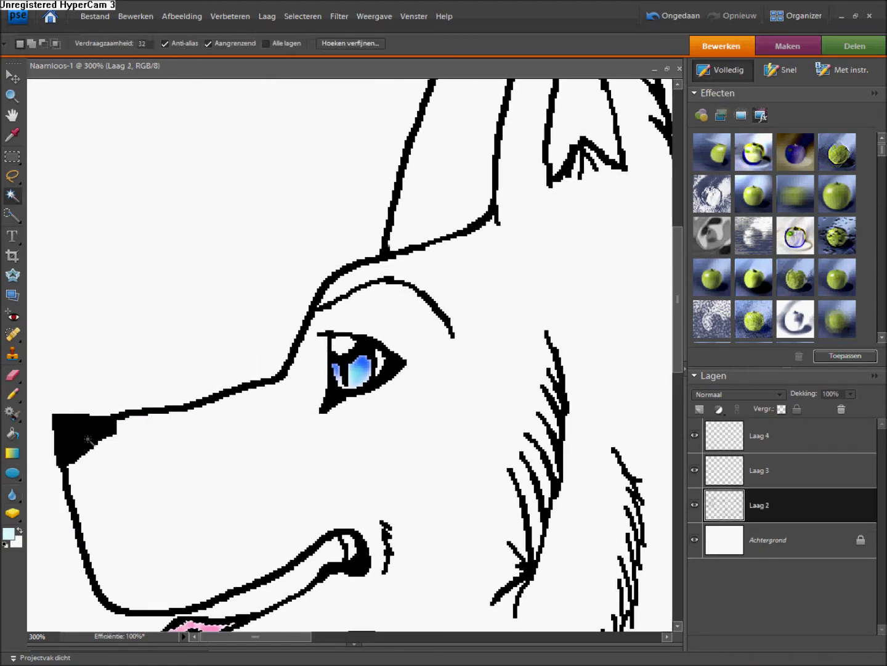
pyautogui.click(13, 394)
pyautogui.click(8, 533)
pyautogui.click(203, 363)
pyautogui.click(491, 165)
pyautogui.moveTo(64, 427); pyautogui.dragTo(94, 429)
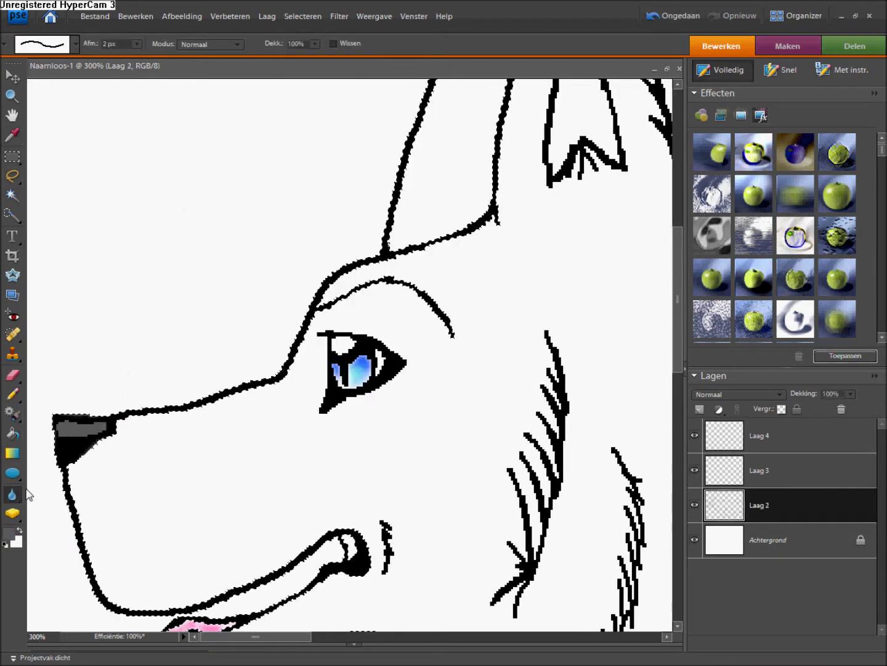
pyautogui.click(674, 16)
pyautogui.hotkey('ctrl', 'shift', 'alt', 'n')
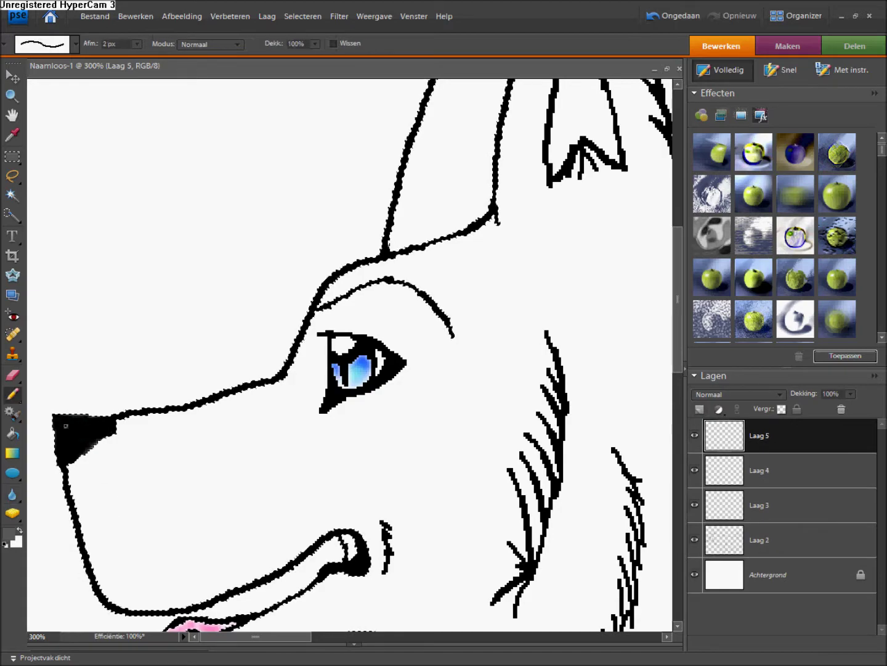
pyautogui.click(13, 494)
pyautogui.moveTo(62, 425); pyautogui.dragTo(105, 427)
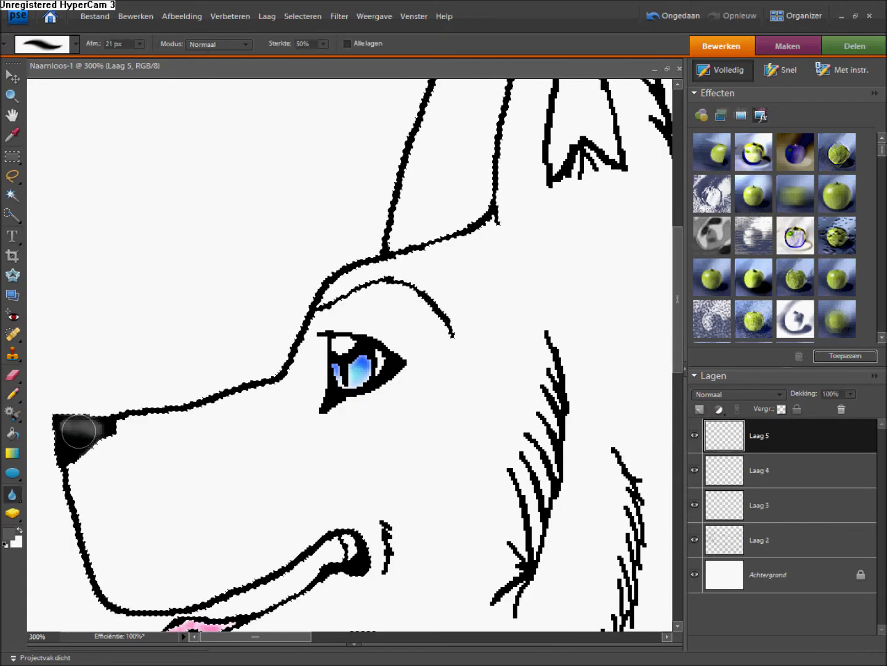
# On another new layer, set a light grey for the inner ear, checking the wolf reference photo
pyautogui.hotkey('ctrl', 'shift', 'alt', 'n')
pyautogui.click(758, 573)
pyautogui.scroll(5, 119, 252)
pyautogui.press('n')
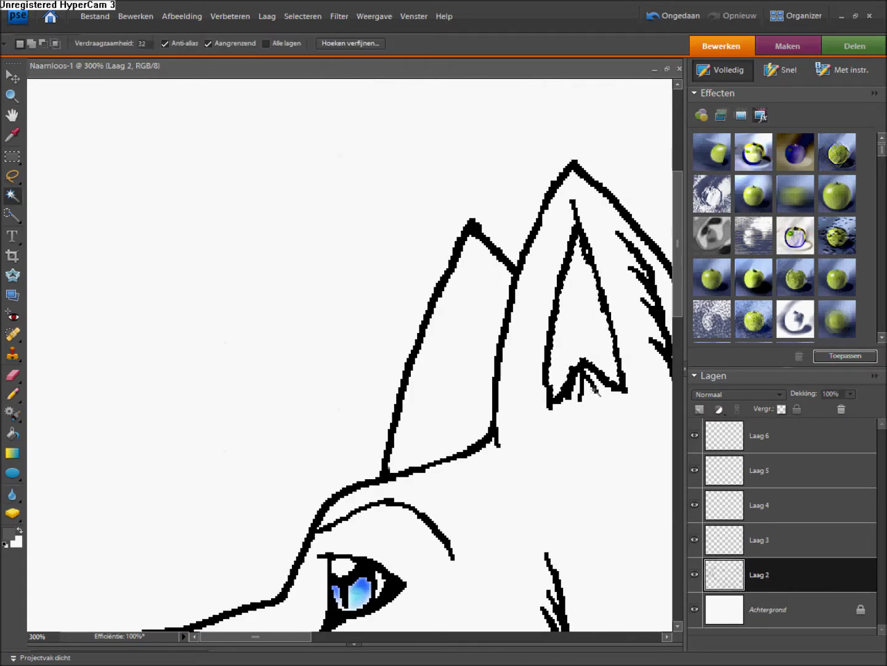
pyautogui.click(8, 533)
pyautogui.click(176, 287)
pyautogui.press('Return')
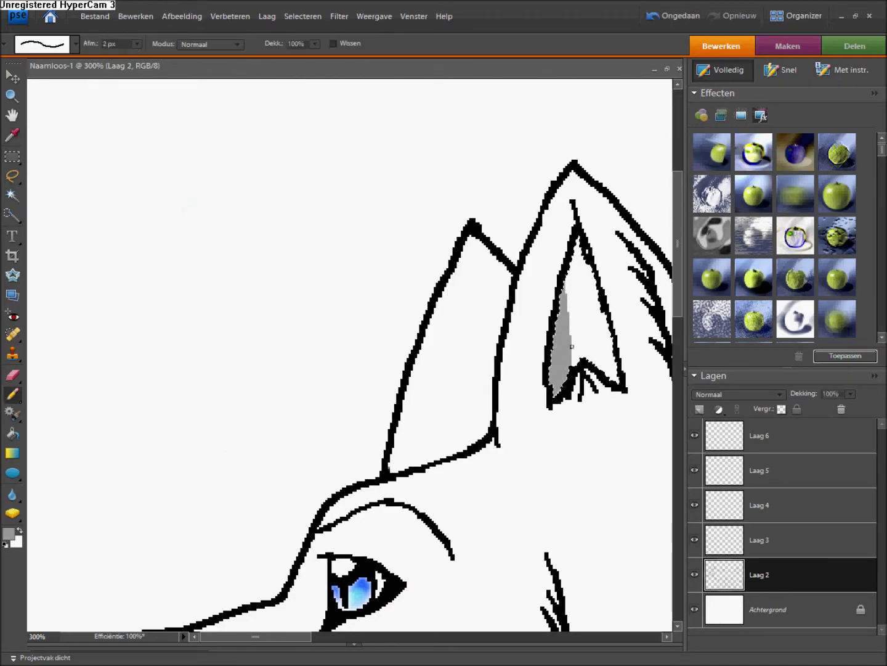
pyautogui.hotkey('alt', 'Tab')
pyautogui.moveTo(734, 124); pyautogui.dragTo(751, 372)
pyautogui.hotkey('alt', 'Tab')
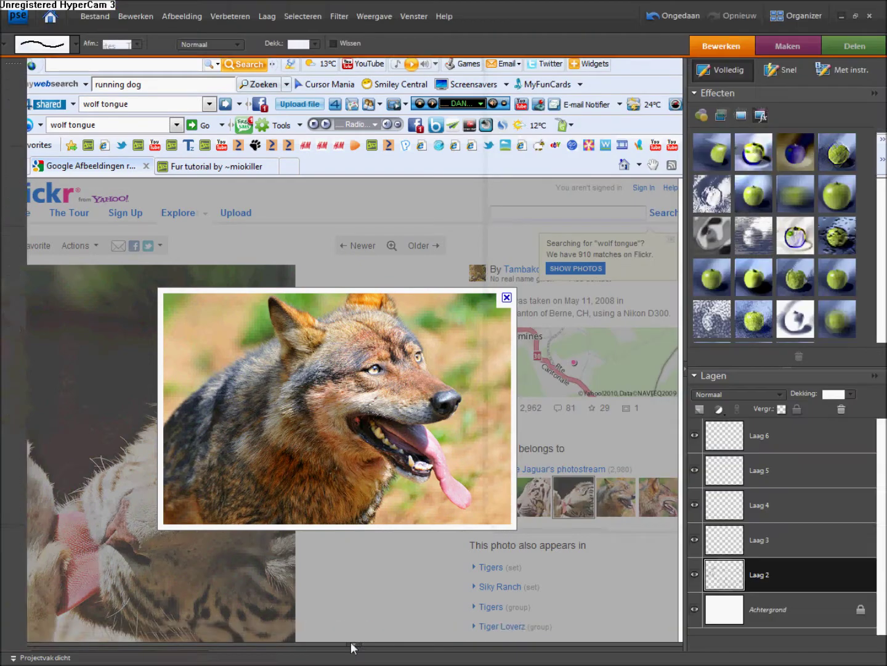
pyautogui.press('Return')
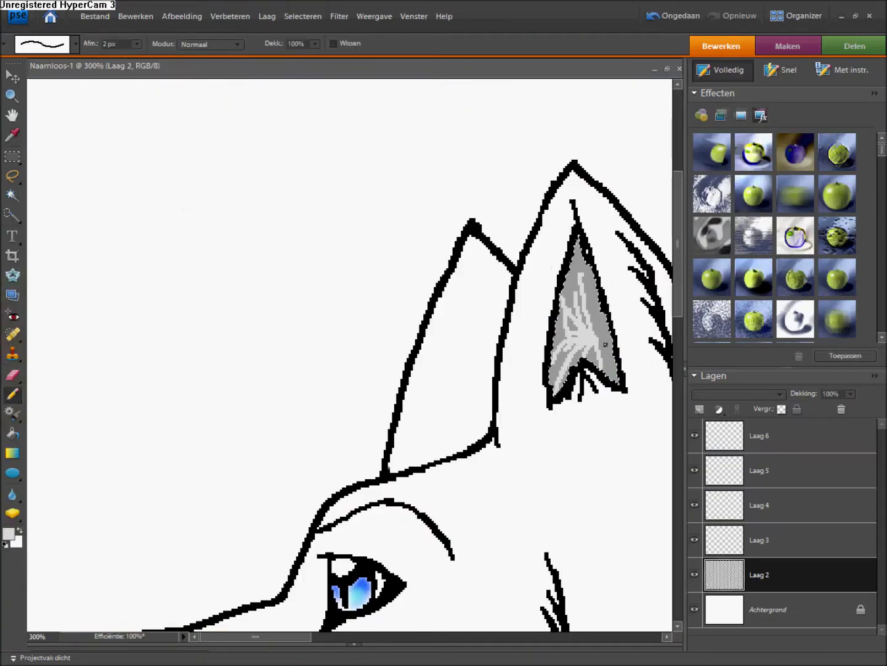
# Blur the inner ear's grey, then undo the blur
pyautogui.click(12, 495)
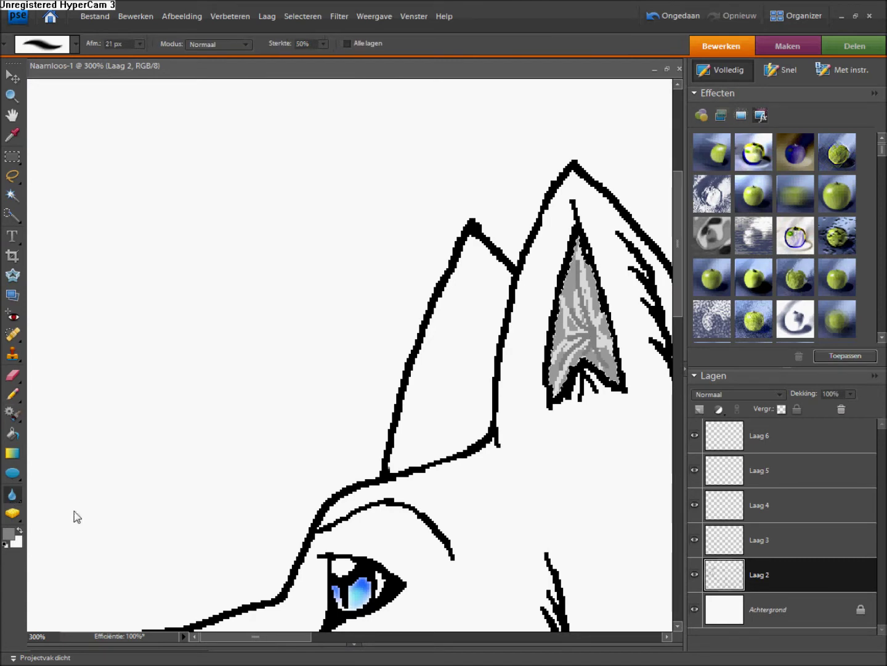
pyautogui.press('n')
pyautogui.click(673, 16)
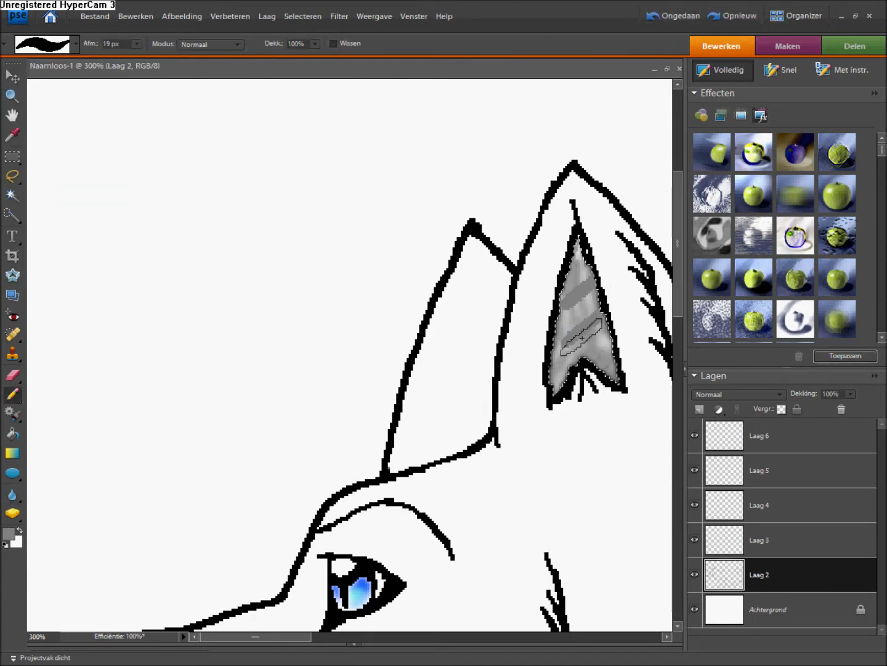
# Load another brush library, choose a 9 px brush, and make Laag 6 active
pyautogui.click(76, 43)
pyautogui.click(117, 79)
pyautogui.click(117, 158)
pyautogui.doubleClick(19, 96)
pyautogui.hotkey('alt', 'shift', ']')
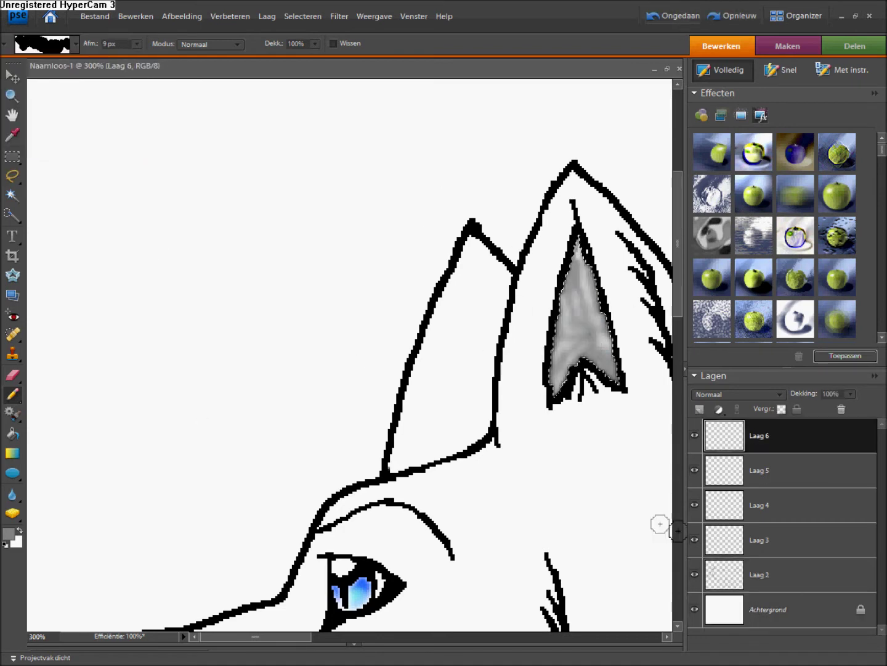
# Zoom out to 66.7% and Magic Wand (Alle lagen) the area inside the wolf's outline
pyautogui.press('z')
pyautogui.keyDown('alt'); pyautogui.click(219, 324); pyautogui.keyUp('alt')
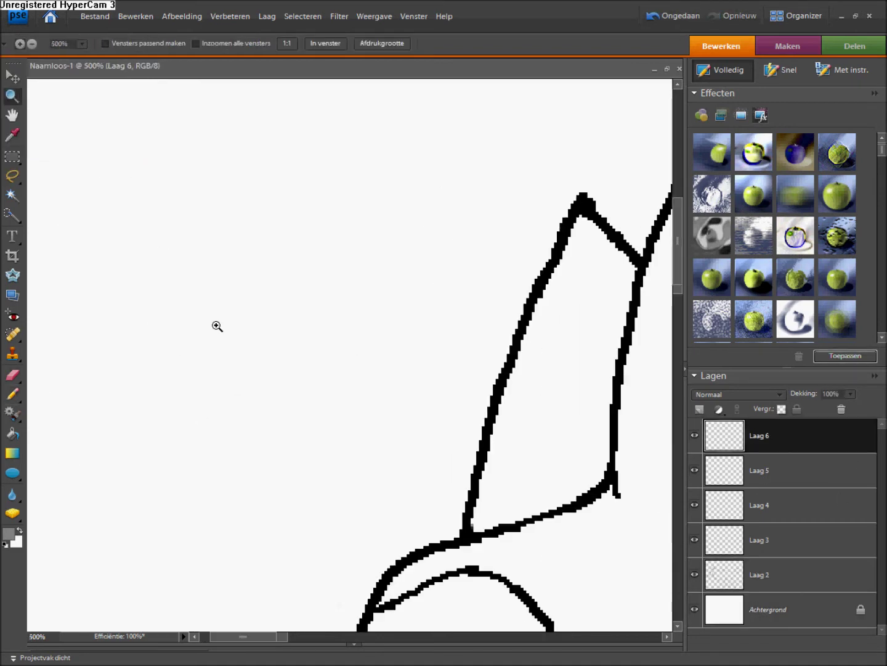
pyautogui.keyDown('alt'); pyautogui.click(367, 426); pyautogui.keyUp('alt')
pyautogui.keyDown('alt'); pyautogui.click(199, 288); pyautogui.keyUp('alt')
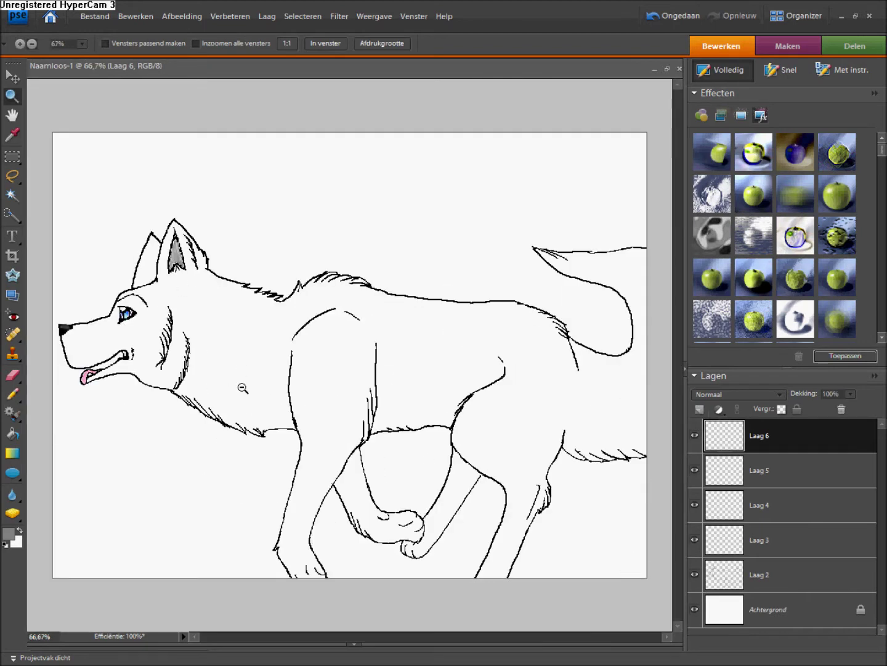
pyautogui.click(13, 195)
pyautogui.click(616, 542)
pyautogui.click(770, 609)
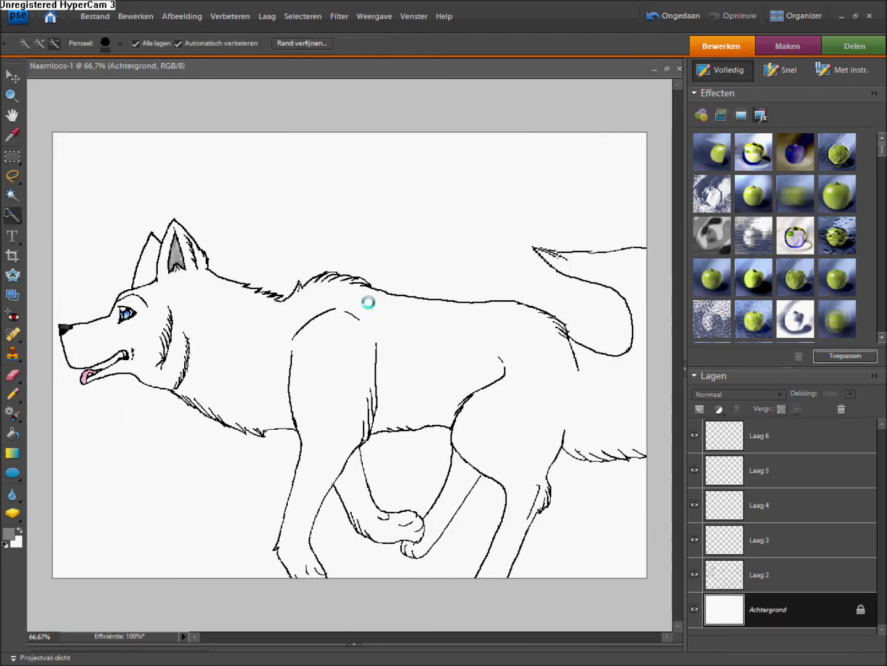
# On Laag 2, paint mid grey over the wolf's cheek with the Pencil
pyautogui.click(759, 574)
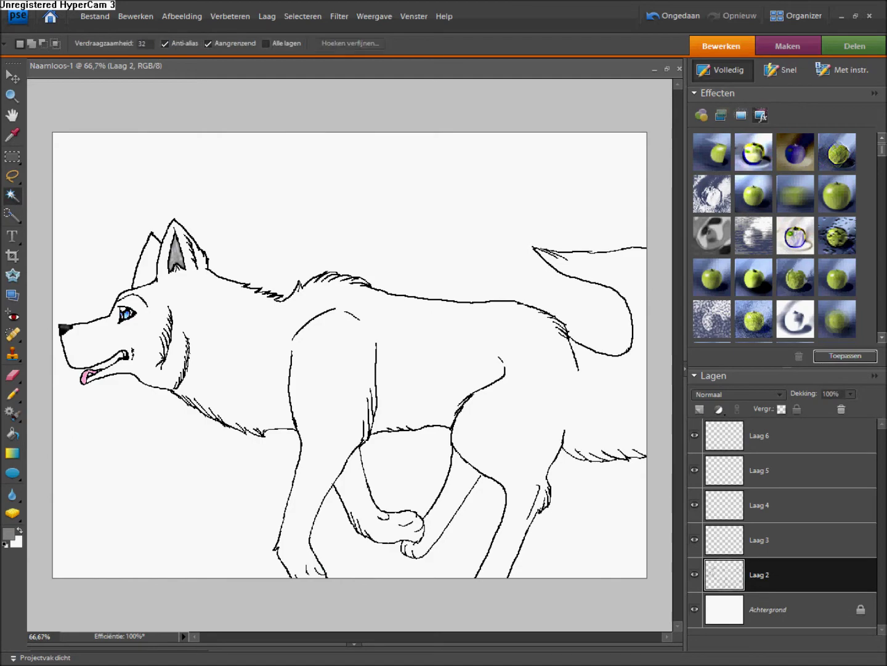
pyautogui.click(9, 533)
pyautogui.click(493, 164)
pyautogui.click(13, 395)
pyautogui.moveTo(171, 285); pyautogui.dragTo(222, 401)
# Paint mid grey over the wolf's neck, shoulder, back, hind leg and hindquarters
pyautogui.moveTo(86, 333)
pyautogui.mouseDown()
pyautogui.moveTo(131, 390)
pyautogui.moveTo(271, 425)
pyautogui.moveTo(153, 285)
pyautogui.mouseUp()
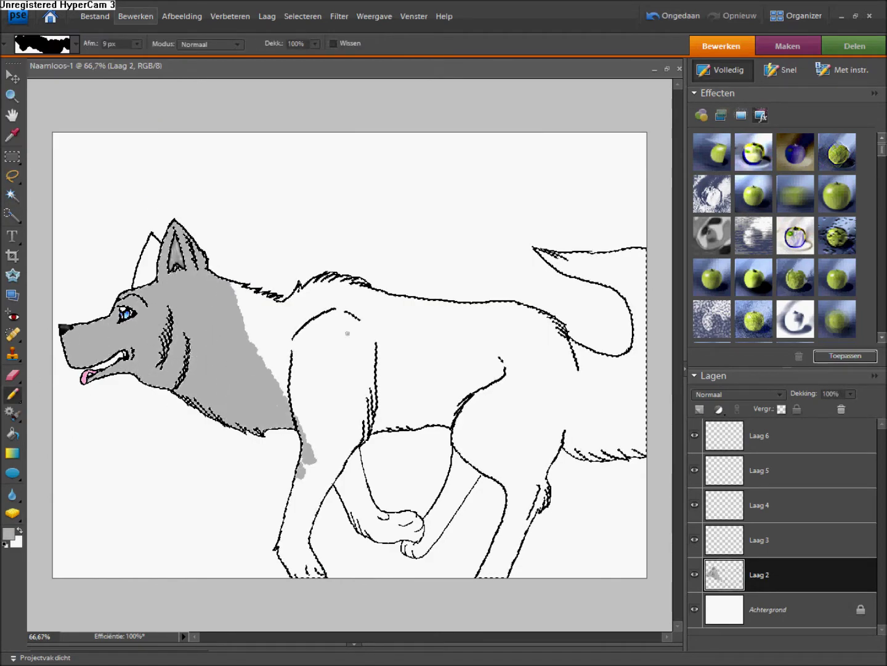
pyautogui.moveTo(386, 355); pyautogui.dragTo(341, 341)
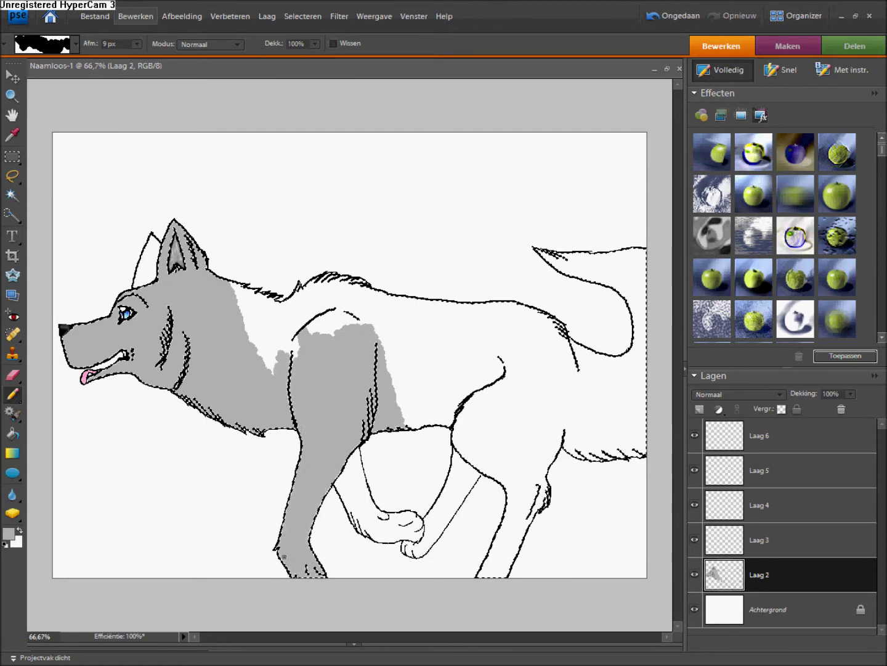
pyautogui.moveTo(335, 346)
pyautogui.mouseDown()
pyautogui.moveTo(460, 424)
pyautogui.moveTo(511, 524)
pyautogui.mouseUp()
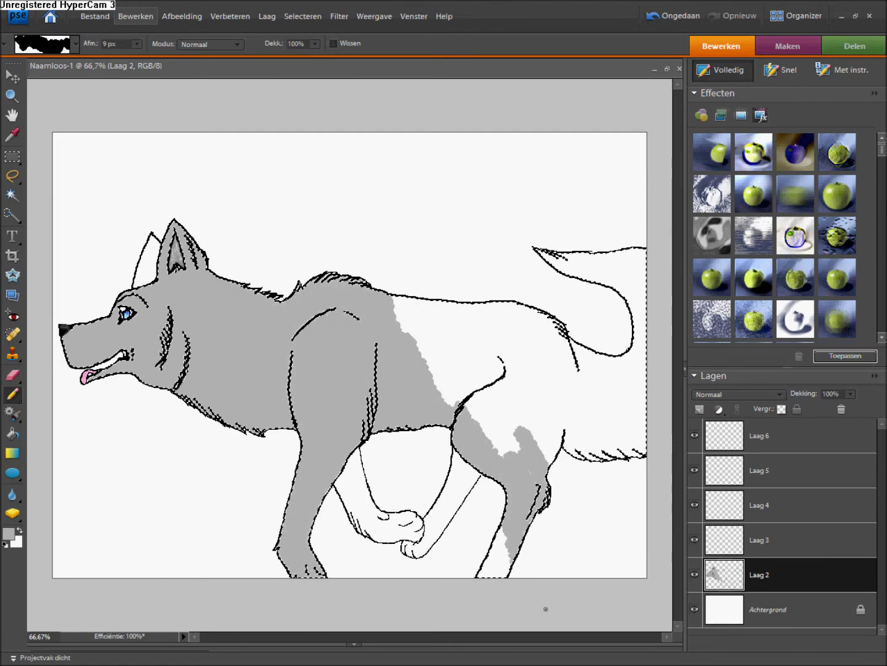
pyautogui.moveTo(539, 440)
pyautogui.mouseDown()
pyautogui.moveTo(494, 444)
pyautogui.moveTo(535, 399)
pyautogui.moveTo(625, 431)
pyautogui.mouseUp()
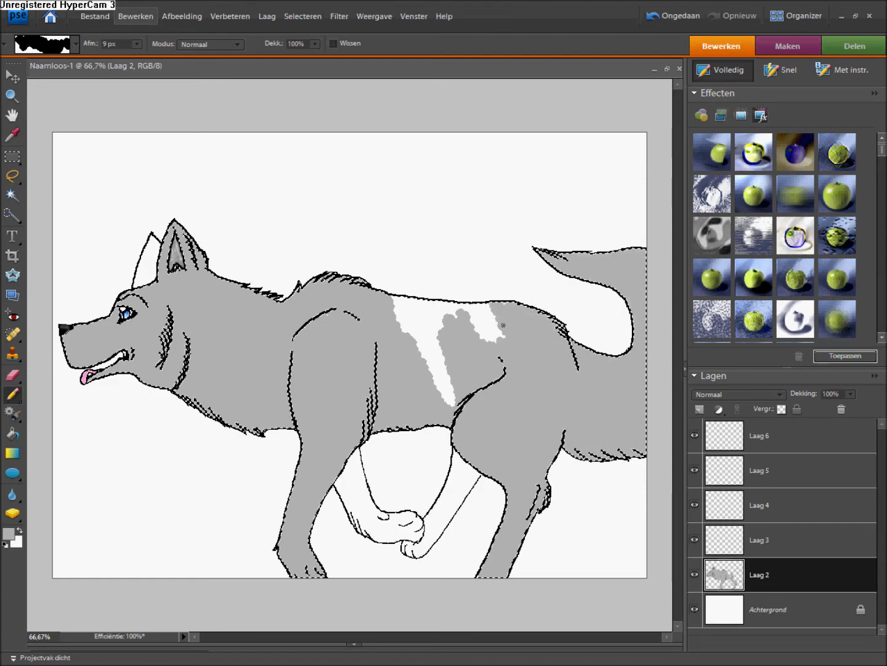
pyautogui.moveTo(459, 324); pyautogui.dragTo(486, 322)
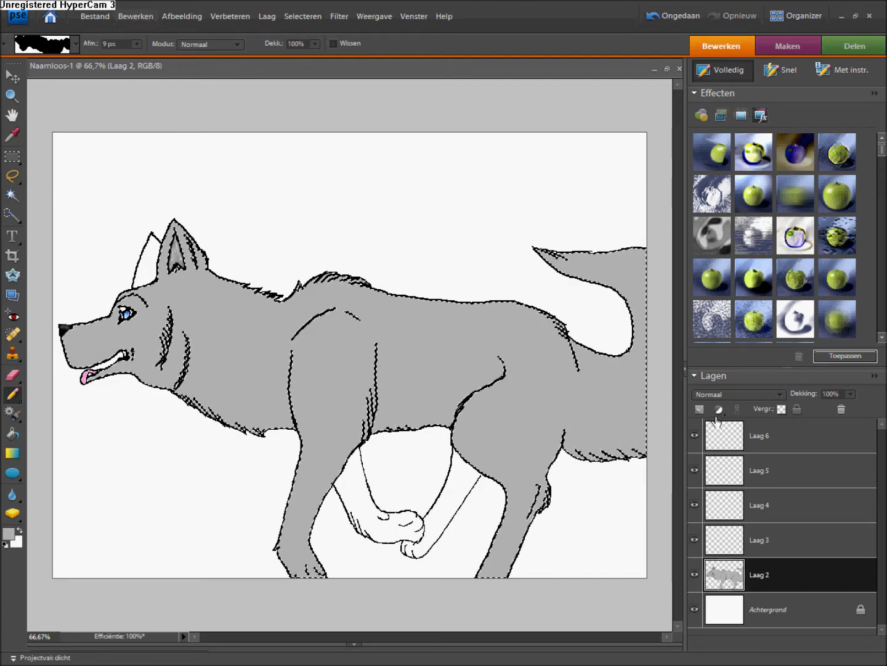
# Undo the last three grey strokes and make Laag 6 active
pyautogui.click(674, 16)
pyautogui.click(674, 16)
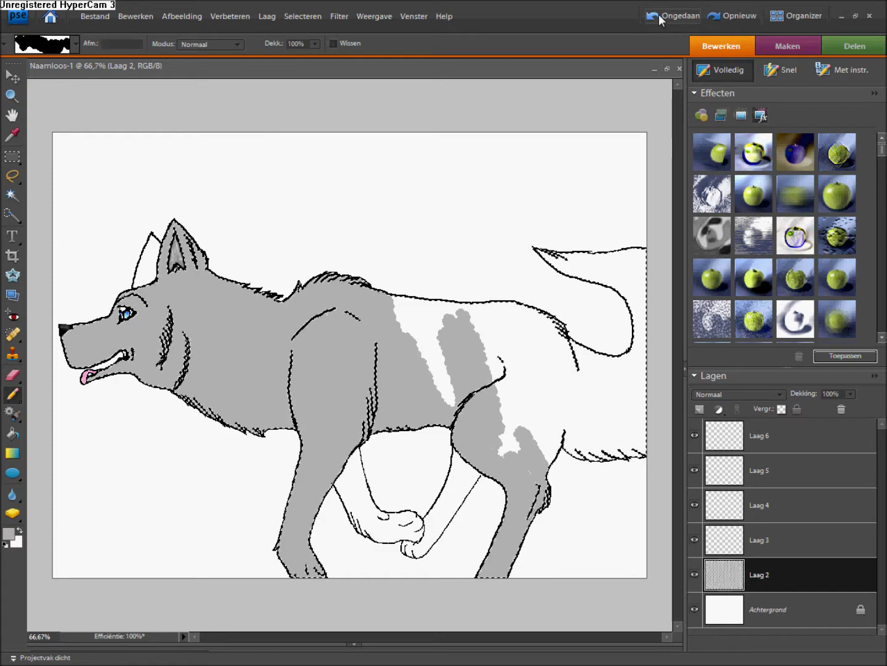
pyautogui.click(675, 16)
pyautogui.click(752, 445)
# Paint Bucket the wolf selection grey on Laag 6 and set the foreground to b5b5b5
pyautogui.press('k')
pyautogui.click(218, 357)
pyautogui.click(8, 532)
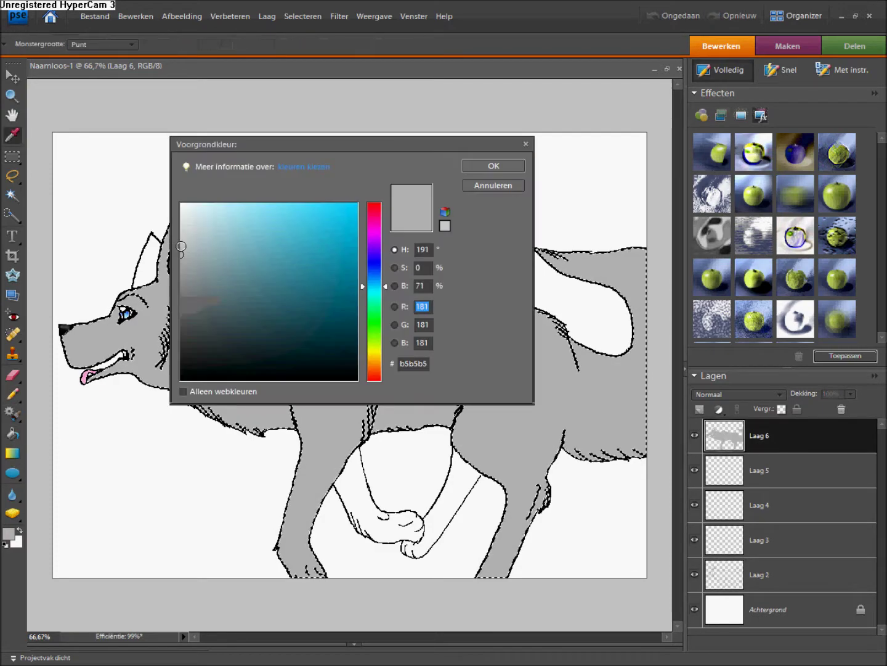
pyautogui.click(499, 167)
pyautogui.click(13, 394)
# Pencil light grey fur streaks across the neck, body, haunch and legs
pyautogui.moveTo(161, 363); pyautogui.dragTo(168, 302)
pyautogui.moveTo(185, 345); pyautogui.dragTo(327, 450)
pyautogui.moveTo(469, 308); pyautogui.dragTo(641, 441)
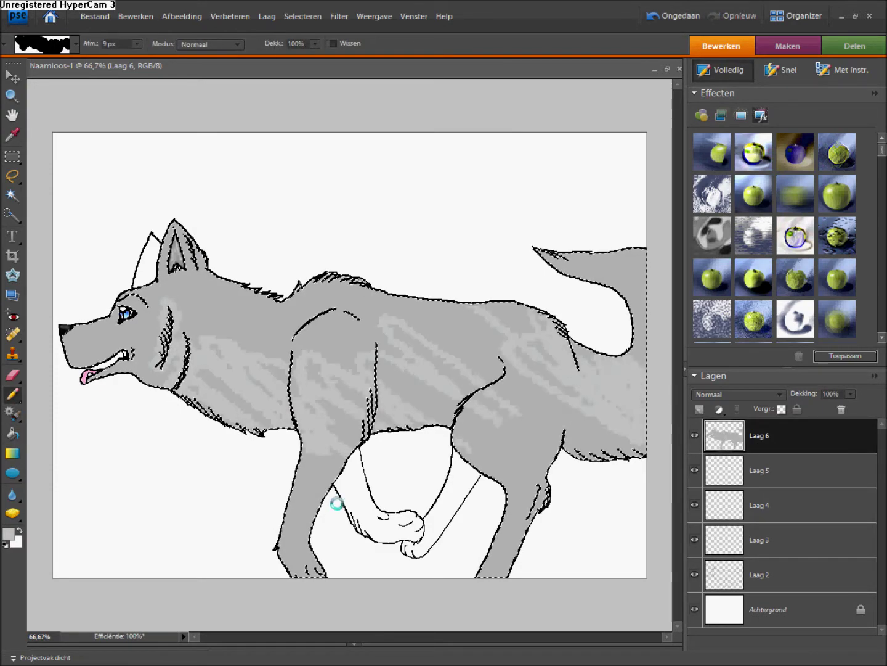
pyautogui.moveTo(246, 425); pyautogui.dragTo(308, 570)
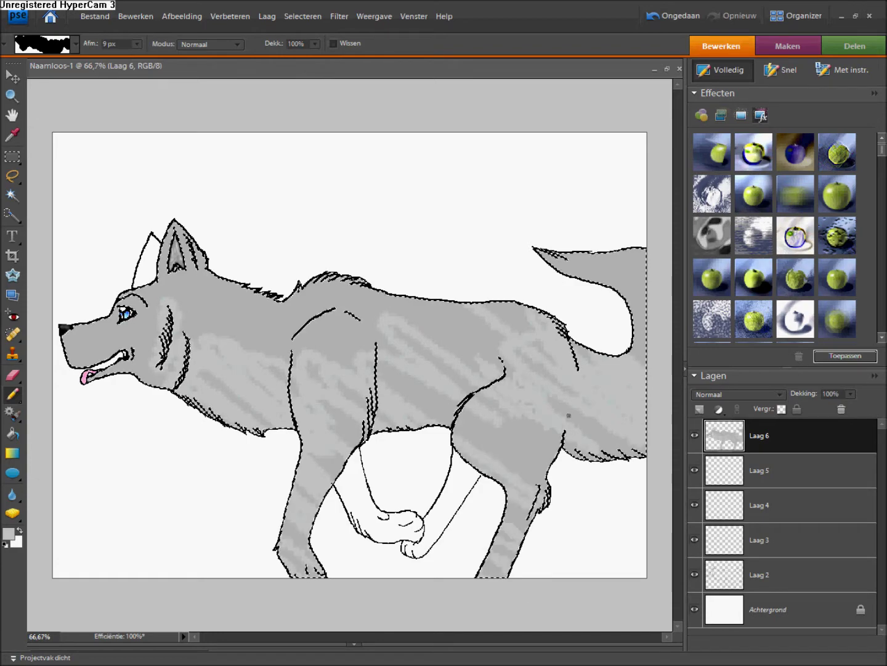
pyautogui.moveTo(220, 354); pyautogui.dragTo(287, 290)
pyautogui.moveTo(431, 382); pyautogui.dragTo(513, 380)
# Try blurring the fur streaks, then undo all the blur strokes
pyautogui.press('r')
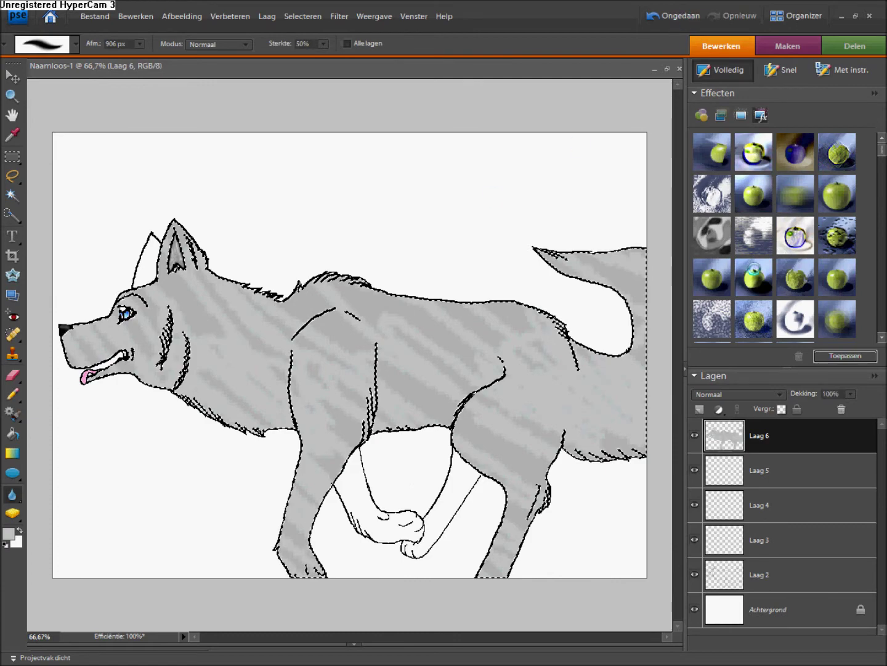
pyautogui.click(679, 26)
pyautogui.click(683, 19)
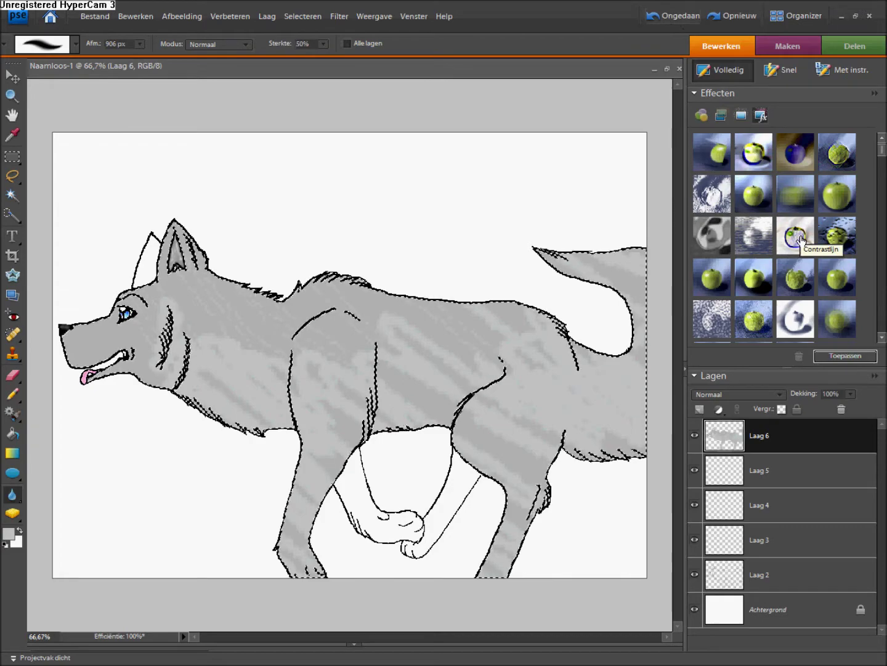
pyautogui.click(684, 18)
pyautogui.click(685, 20)
pyautogui.click(685, 19)
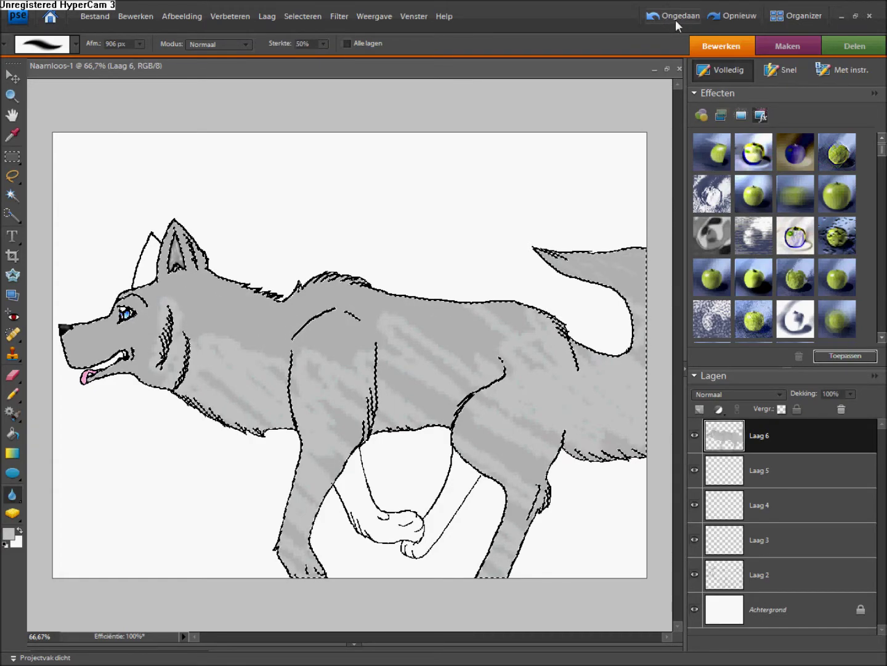
pyautogui.click(668, 16)
# Search deviantART for 'fur tutorial'
pyautogui.click(668, 16)
pyautogui.doubleClick(667, 17)
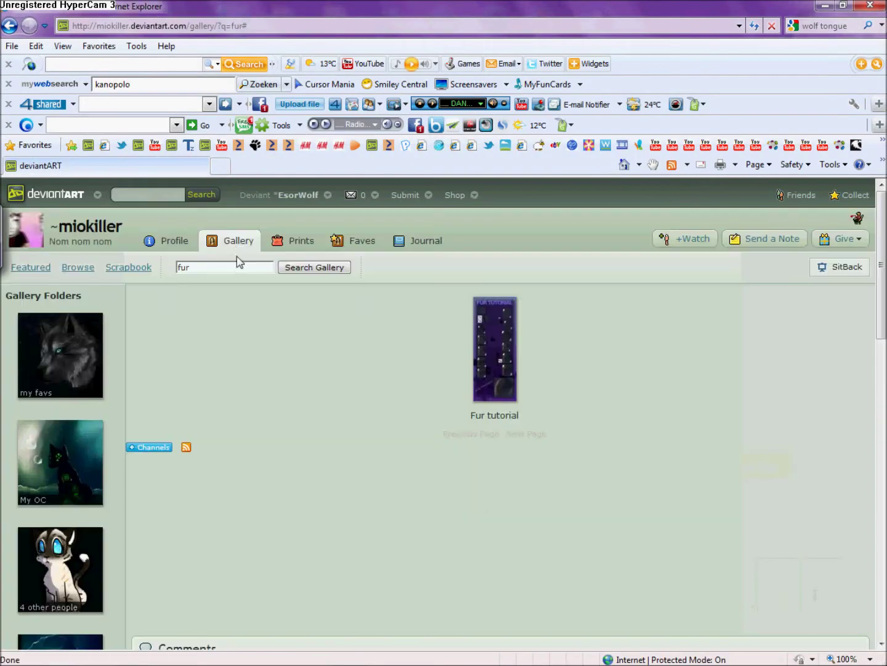
pyautogui.write('fur tutorial')
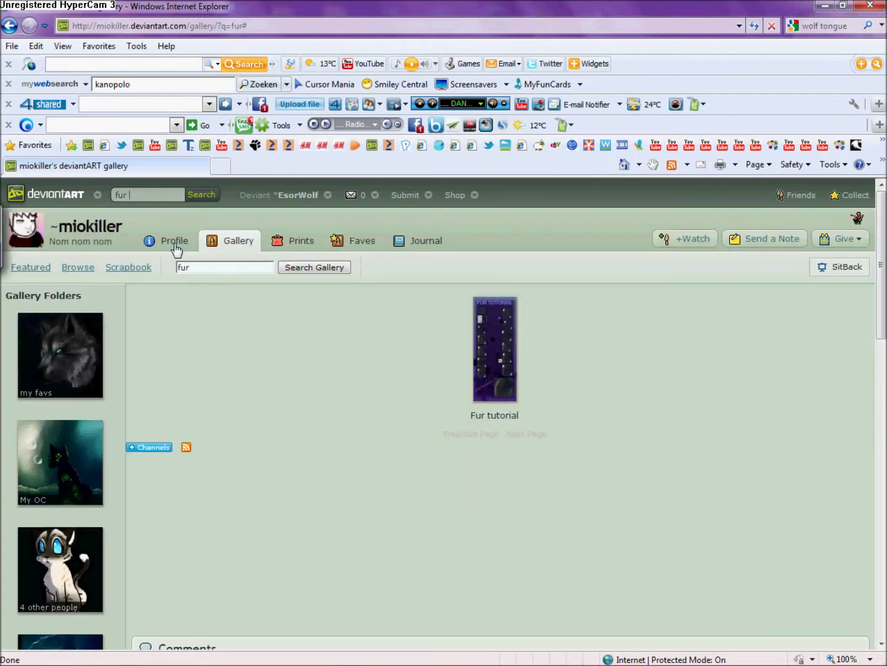
pyautogui.press('Return')
# Look through the Pixel Fur tutorial and Maggie's Fur Tutorial
pyautogui.click(496, 311)
pyautogui.click(343, 363)
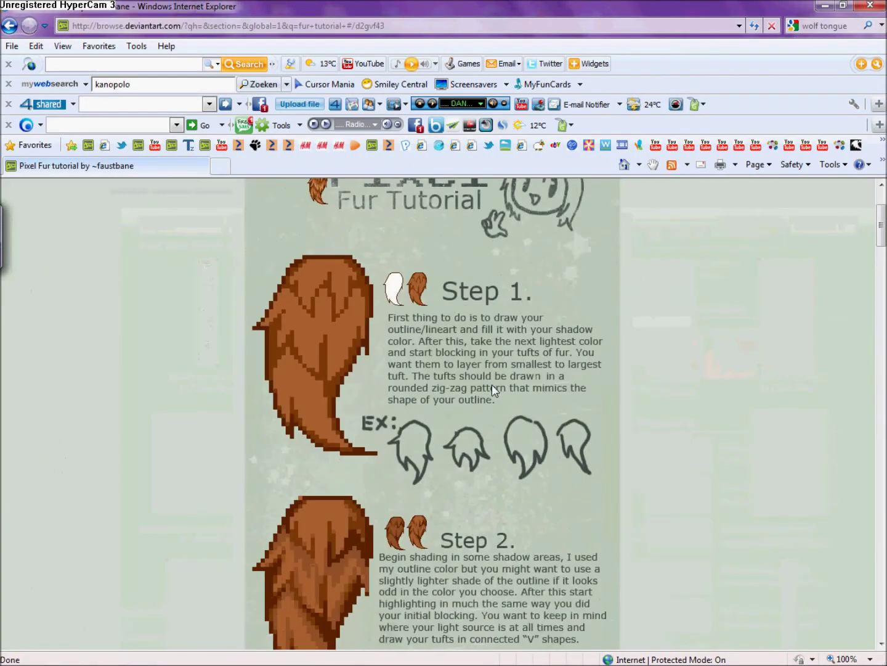
pyautogui.scroll(3, 492, 384)
pyautogui.click(175, 197)
pyautogui.scroll(-10, 291, 489)
pyautogui.click(293, 489)
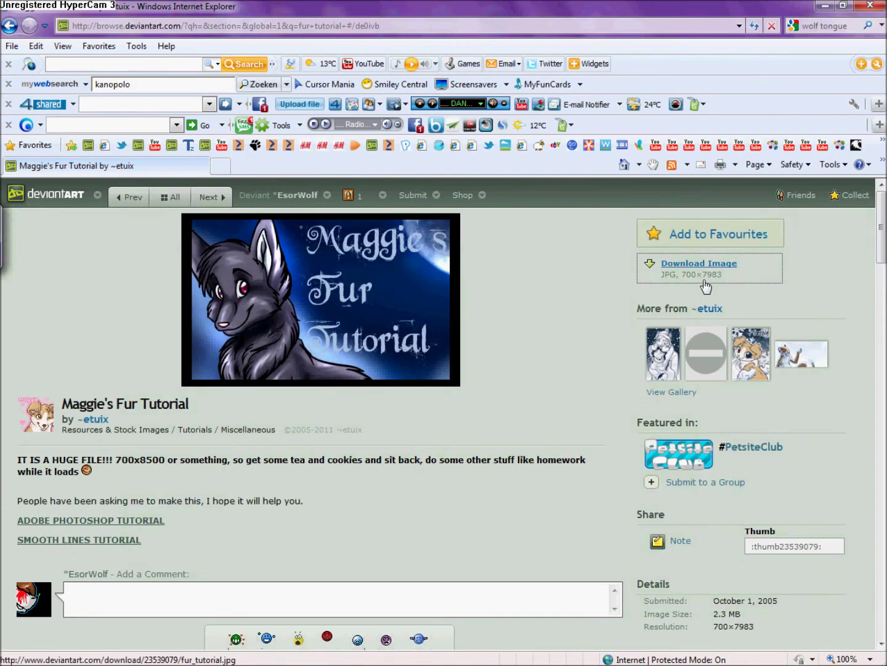
pyautogui.scroll(-5, 333, 294)
pyautogui.scroll(-10, 333, 294)
pyautogui.scroll(-10, 337, 287)
pyautogui.scroll(-10, 336, 288)
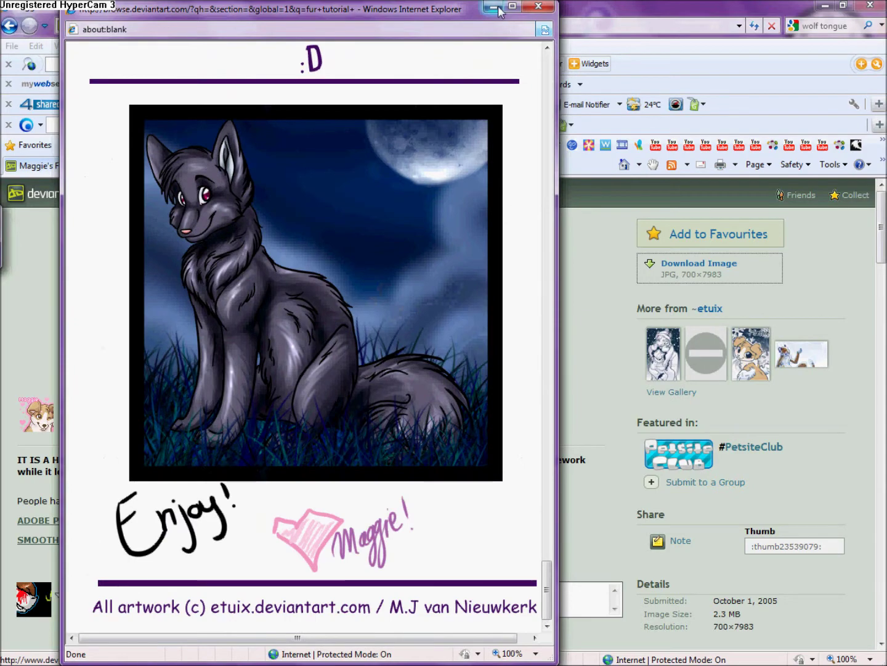
pyautogui.hotkey('alt', 'F4')
pyautogui.press('BackSpace')
pyautogui.press('BackSpace')
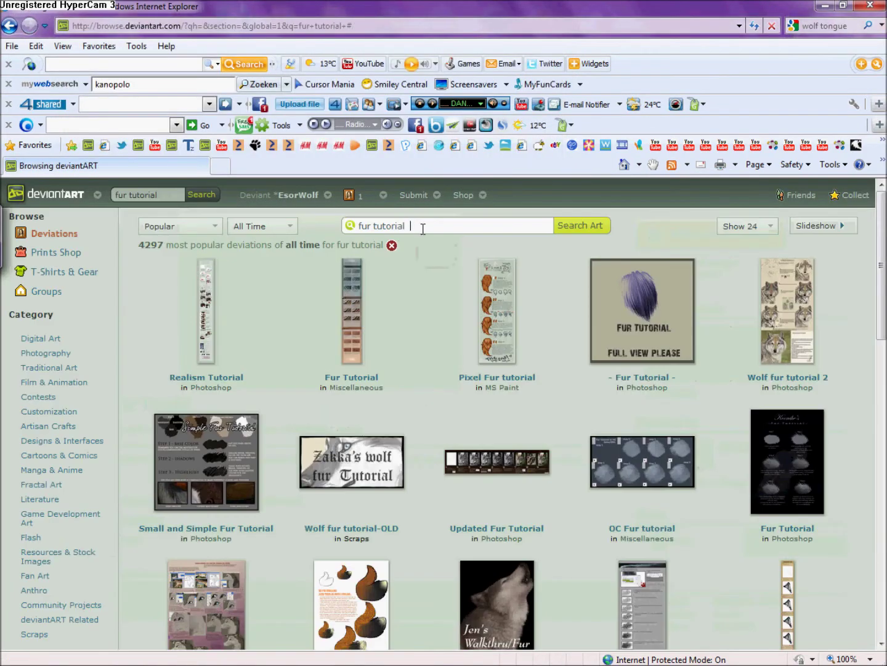
# Search Photoshop fur tutorials and read the Realism Tutorial and Photoshop Tutorial V.2
pyautogui.click(205, 297)
pyautogui.click(311, 311)
pyautogui.scroll(-5, 310, 311)
pyautogui.scroll(-5, 44, 344)
pyautogui.press('BackSpace')
pyautogui.click(353, 533)
pyautogui.click(317, 277)
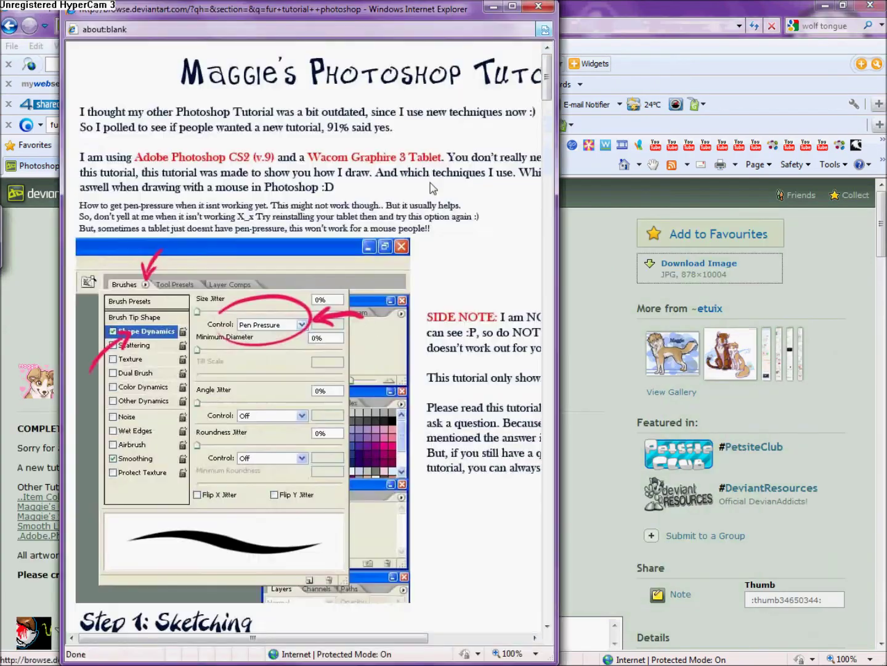
pyautogui.scroll(-10, 425, 226)
pyautogui.scroll(-10, 424, 227)
pyautogui.scroll(-10, 425, 226)
pyautogui.scroll(3, 424, 227)
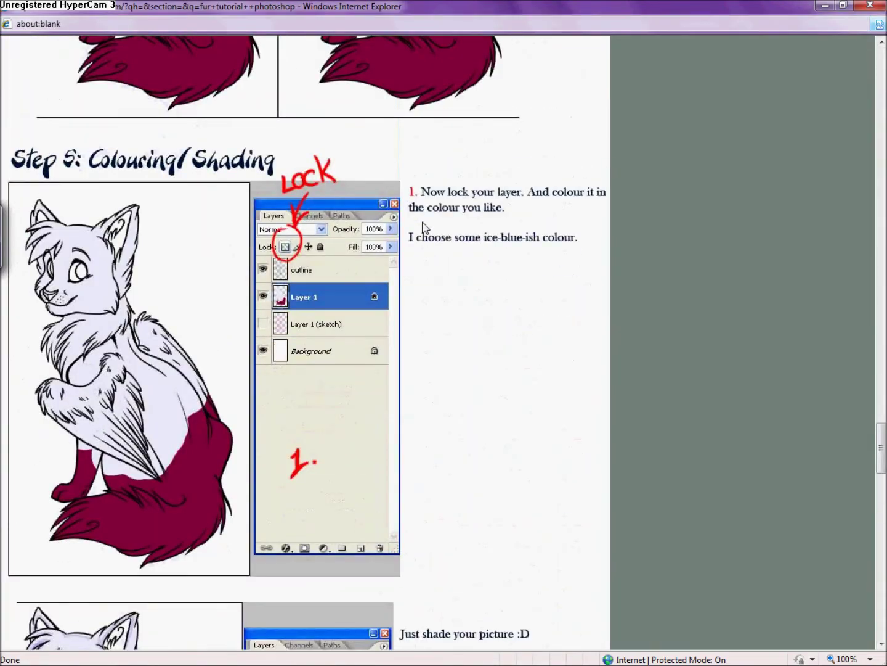
pyautogui.scroll(-3, 377, 403)
pyautogui.scroll(-10, 378, 404)
pyautogui.hotkey('alt', 'F4')
pyautogui.press('BackSpace')
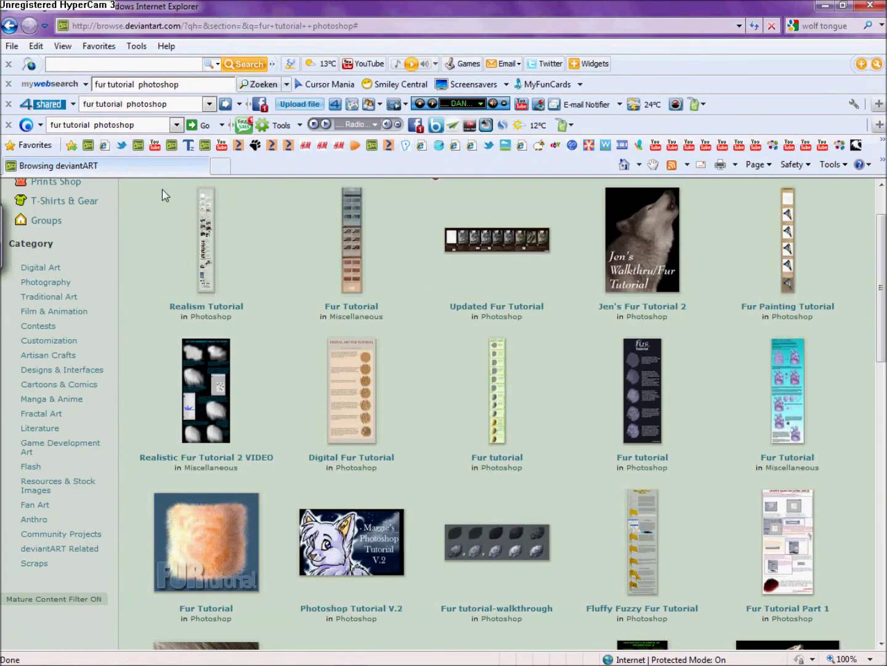
# Check the Realistic Fur Tutorial 2 VIDEO and the Fur Painting Tutorial
pyautogui.click(205, 390)
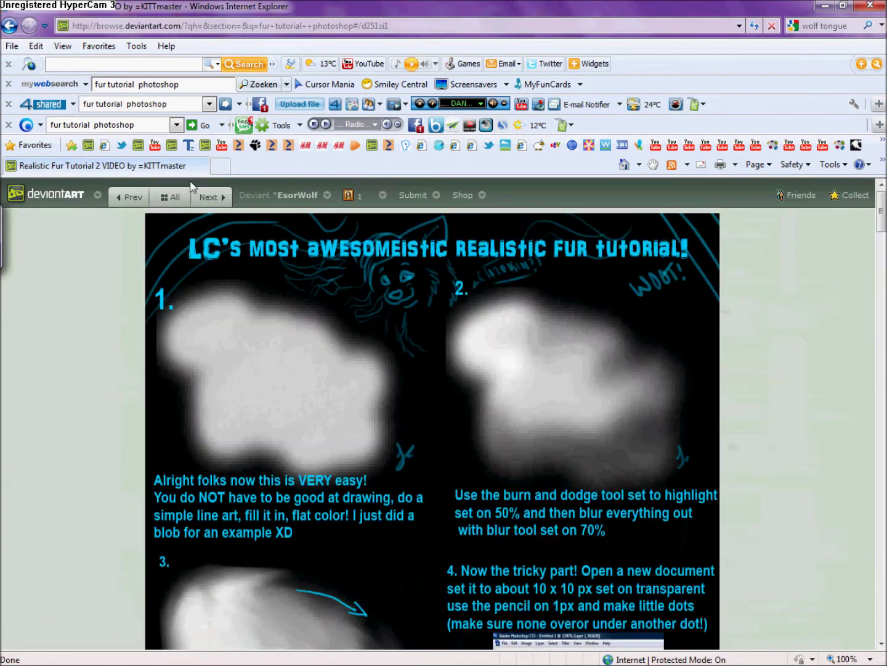
pyautogui.press('BackSpace')
pyautogui.click(783, 401)
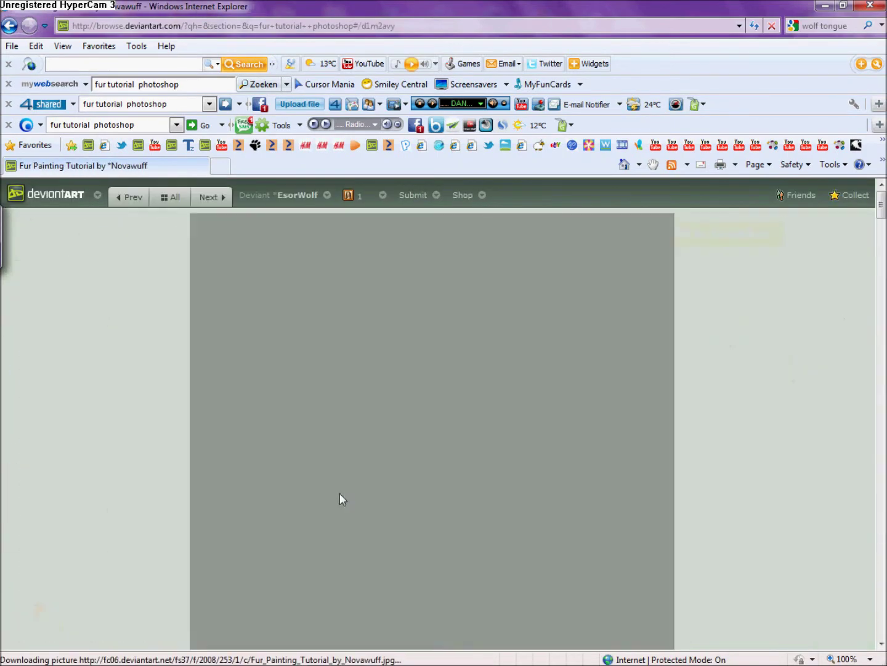
pyautogui.scroll(-10, 339, 493)
pyautogui.scroll(-15, 341, 493)
pyautogui.press('BackSpace')
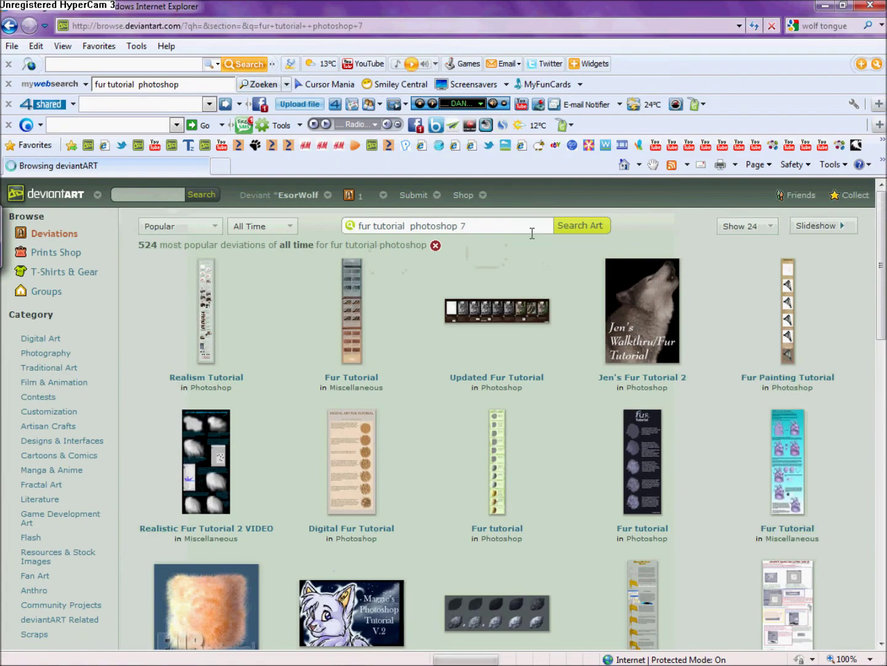
# Search 'fur tutorial photoshop 7' and browse the Colouring and Shading tutorials
pyautogui.press('Return')
pyautogui.click(783, 307)
pyautogui.press('BackSpace')
pyautogui.scroll(-6, 601, 493)
pyautogui.click(570, 486)
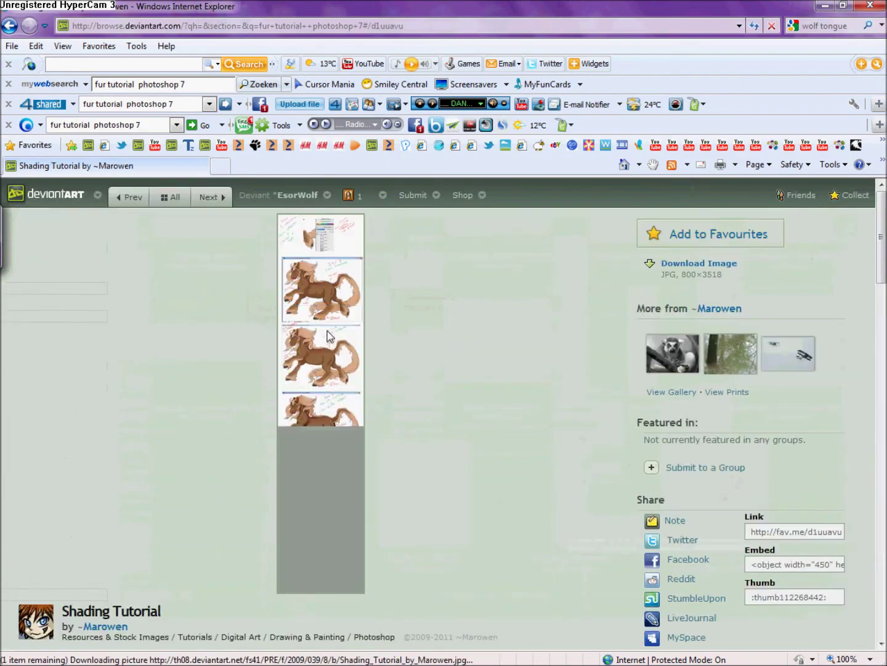
pyautogui.scroll(-5, 291, 228)
pyautogui.press('BackSpace')
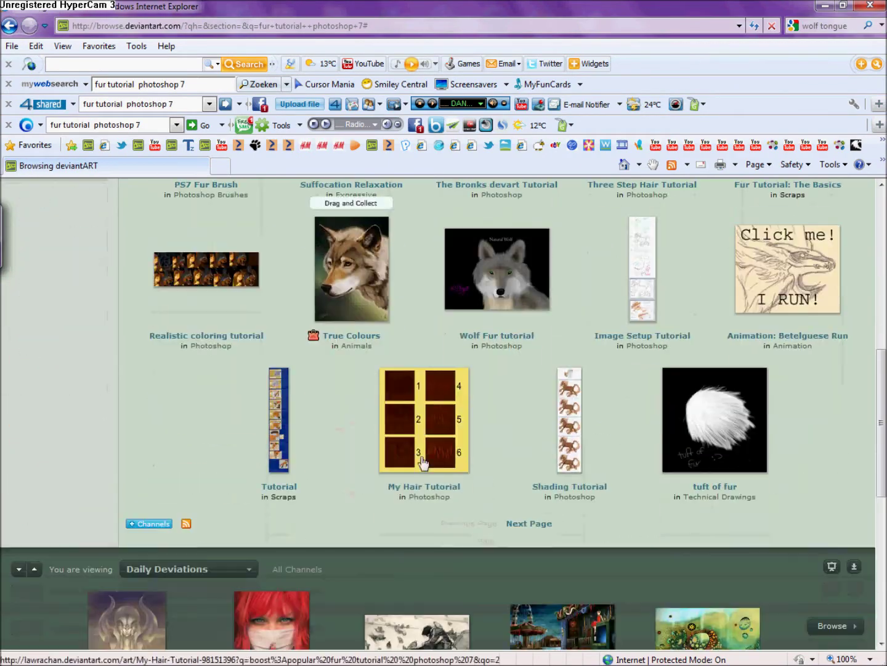
# Read the fox fur Tutorial at full size, then open the Fur tutorial-walkthrough
pyautogui.scroll(-4, 461, 456)
pyautogui.click(279, 210)
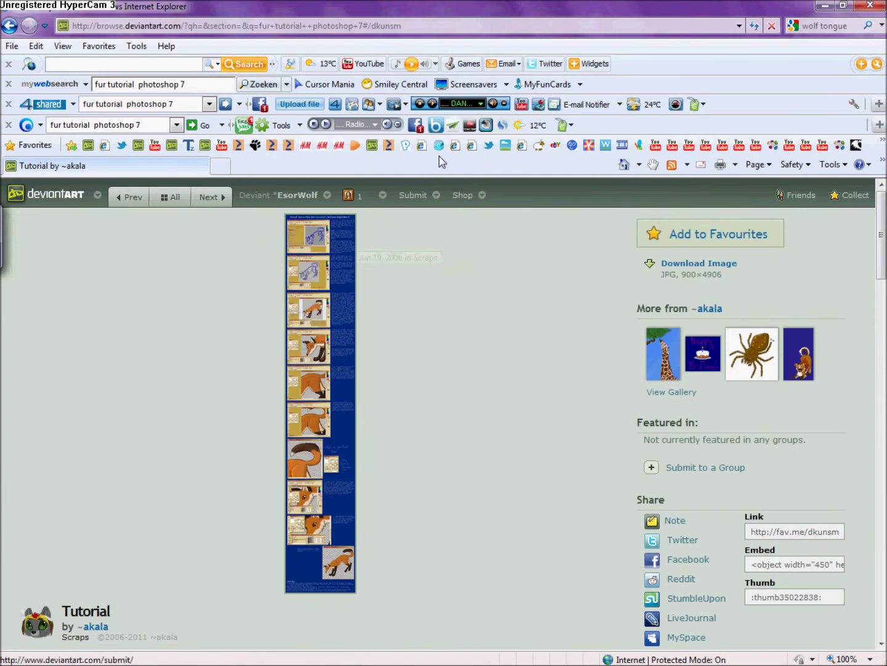
pyautogui.click(321, 366)
pyautogui.scroll(-15, 433, 367)
pyautogui.scroll(-15, 433, 366)
pyautogui.scroll(-15, 433, 367)
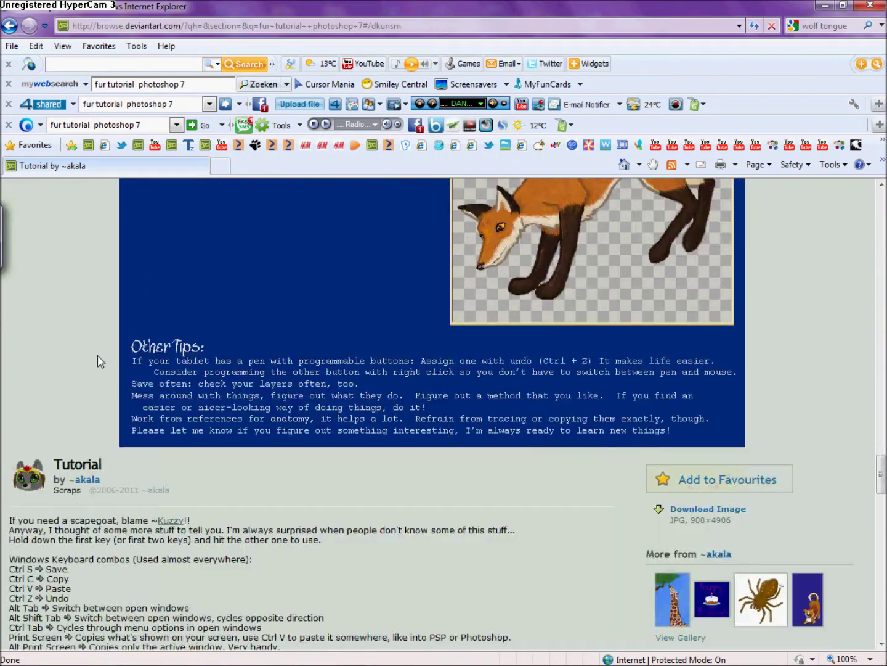
pyautogui.press('BackSpace')
pyautogui.click(370, 333)
pyautogui.click(349, 655)
# Maximize the editor window and undo the light fur streaks on the wolf's neck
pyautogui.click(686, 69)
pyautogui.click(680, 22)
pyautogui.click(680, 22)
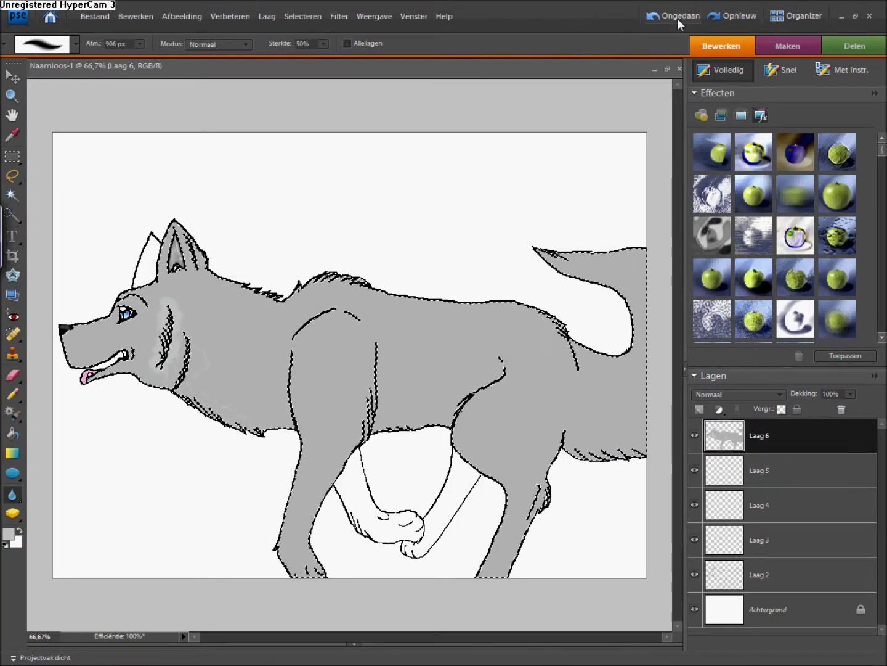
pyautogui.click(700, 408)
# Add an empty layer, sample the wolf's grey fur colour, and make line-art Laag 2 active
pyautogui.click(758, 609)
pyautogui.press('i')
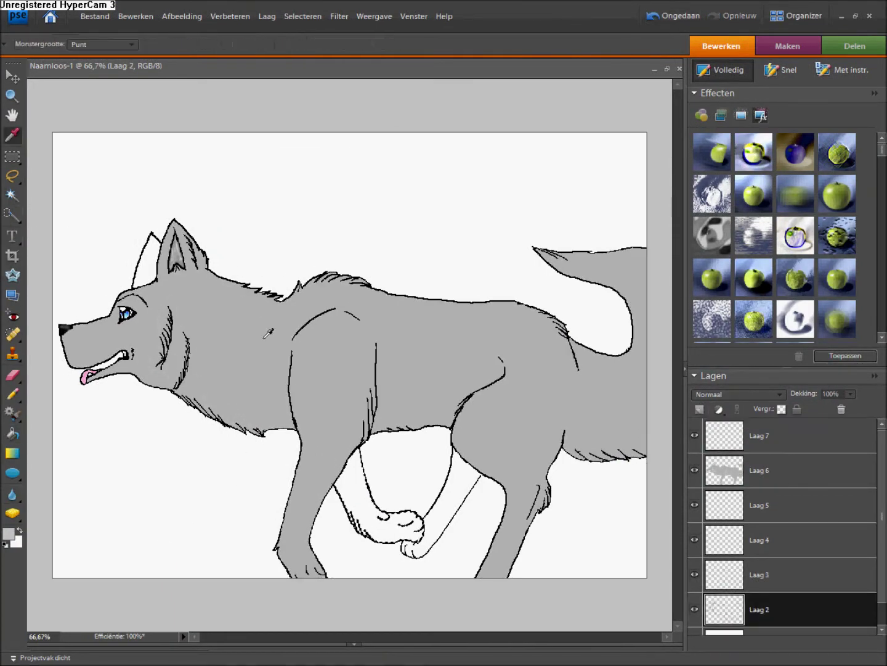
pyautogui.click(13, 433)
pyautogui.click(12, 195)
pyautogui.hotkey('ctrl', 'z')
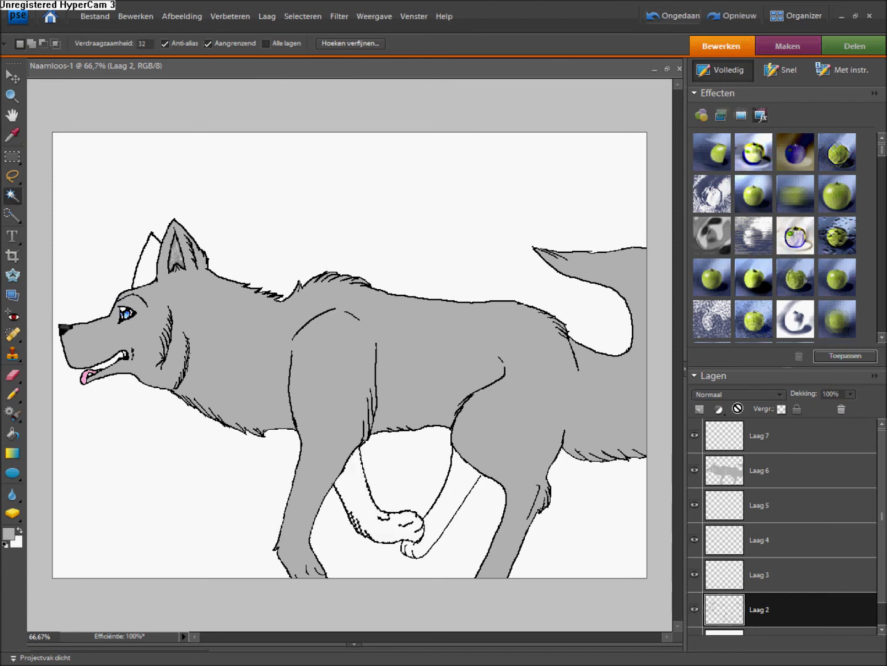
pyautogui.click(789, 435)
# Magic-wand the unfilled far-side legs and fill them grey on new layer Laag 8
pyautogui.press('k')
pyautogui.click(751, 635)
pyautogui.press('w')
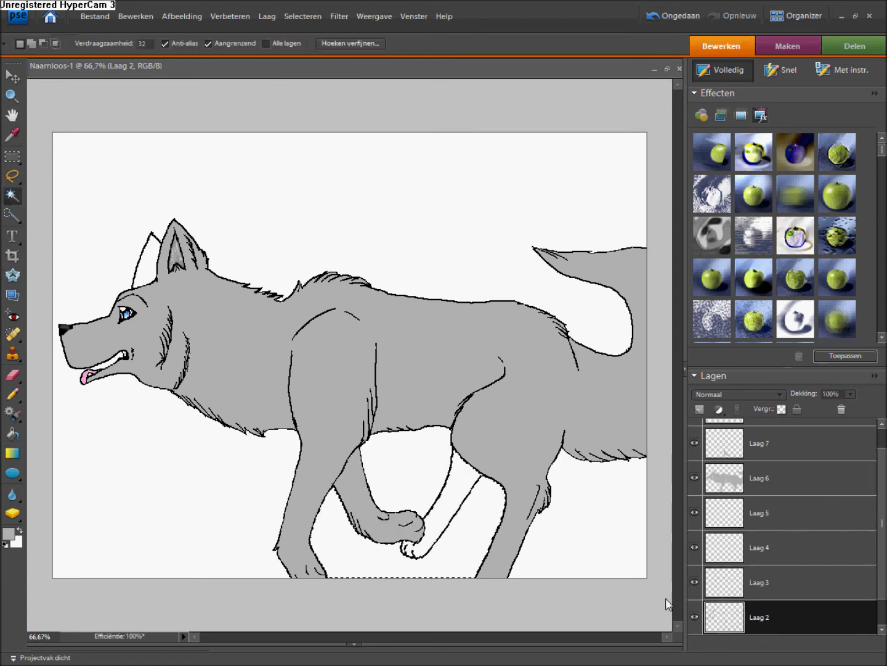
pyautogui.press('k')
pyautogui.hotkey('ctrl', 'shift', 'n')
pyautogui.click(546, 222)
pyautogui.click(460, 515)
# Zoom in on the legs, set black as drawing colour, and undo the stray black pencil strokes
pyautogui.press('z')
pyautogui.click(442, 453)
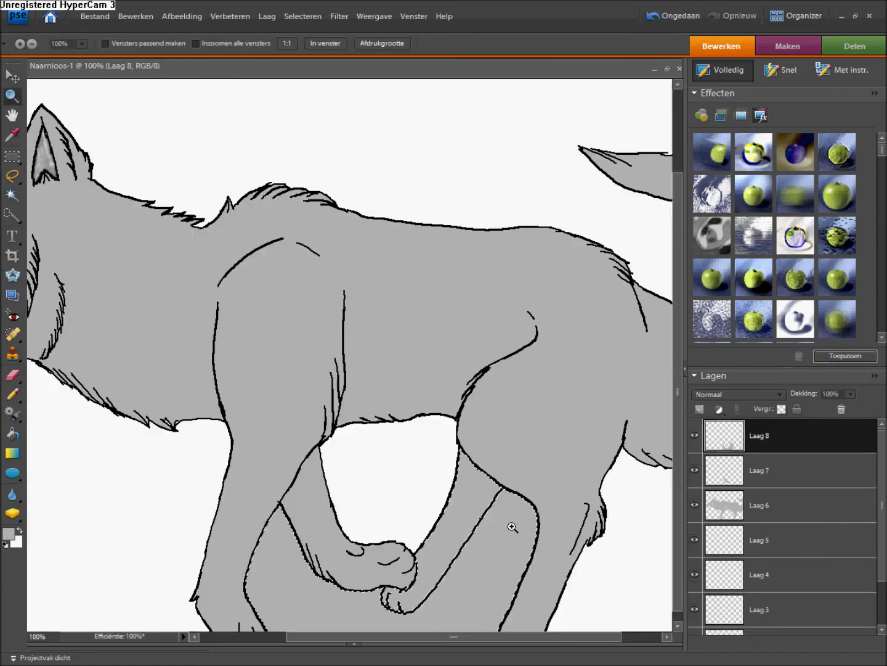
pyautogui.click(512, 527)
pyautogui.click(9, 532)
pyautogui.click(191, 369)
pyautogui.click(495, 167)
pyautogui.press('n')
pyautogui.hotkey('ctrl', 'z')
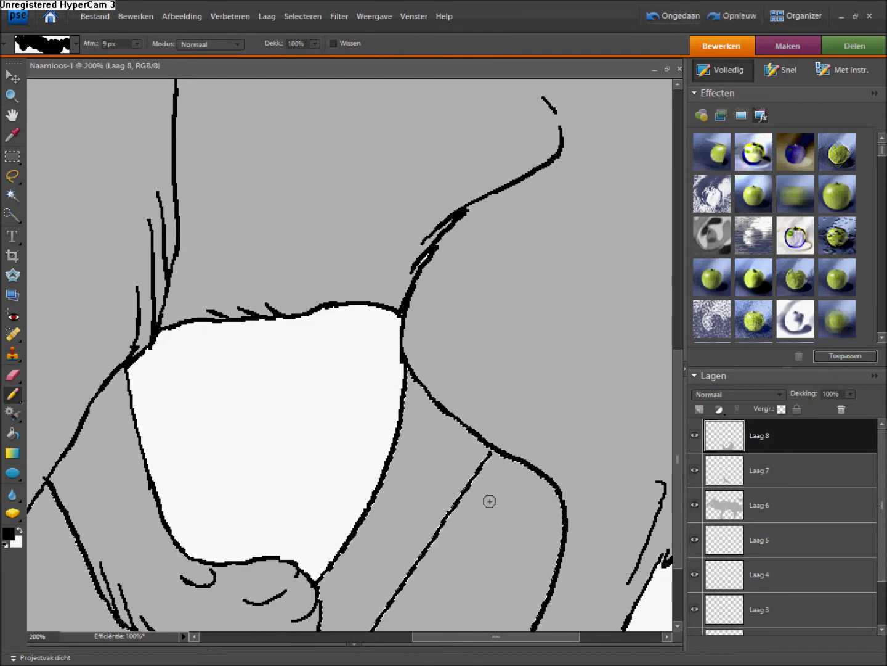
pyautogui.click(678, 18)
# Paint the excess grey around the legs white with a 200 px brush
pyautogui.click(75, 44)
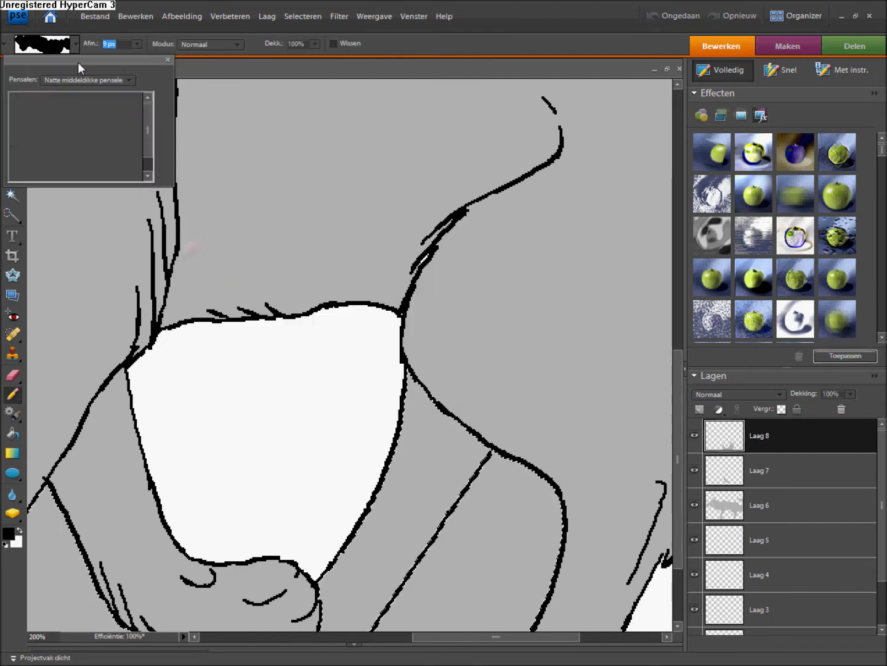
pyautogui.click(41, 103)
pyautogui.scroll(-3, 350, 355)
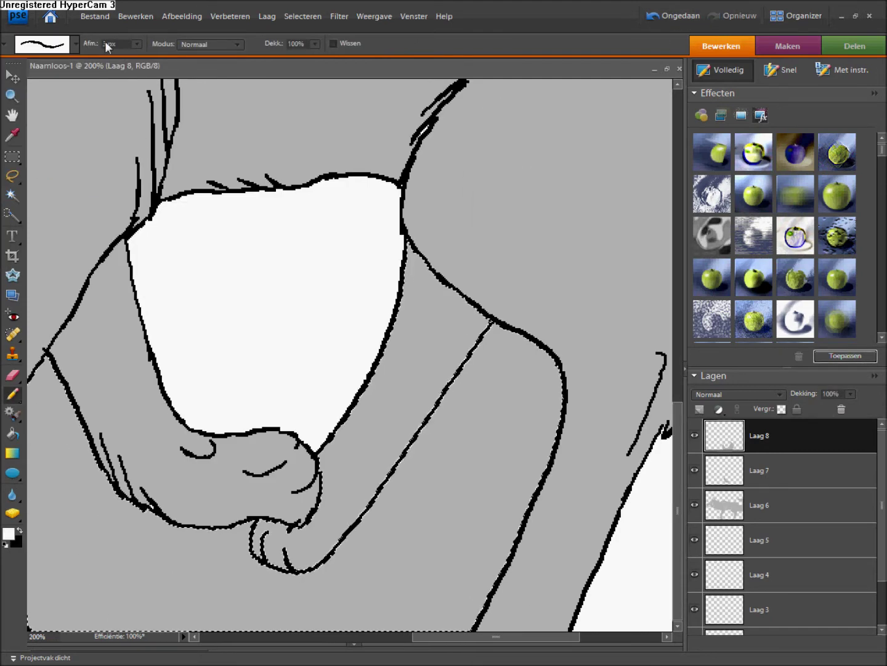
pyautogui.click(75, 44)
pyautogui.click(109, 144)
pyautogui.press('x')
pyautogui.click(52, 570)
pyautogui.moveTo(97, 444)
pyautogui.mouseDown()
pyautogui.moveTo(531, 539)
pyautogui.moveTo(233, 539)
pyautogui.moveTo(219, 302)
pyautogui.mouseUp()
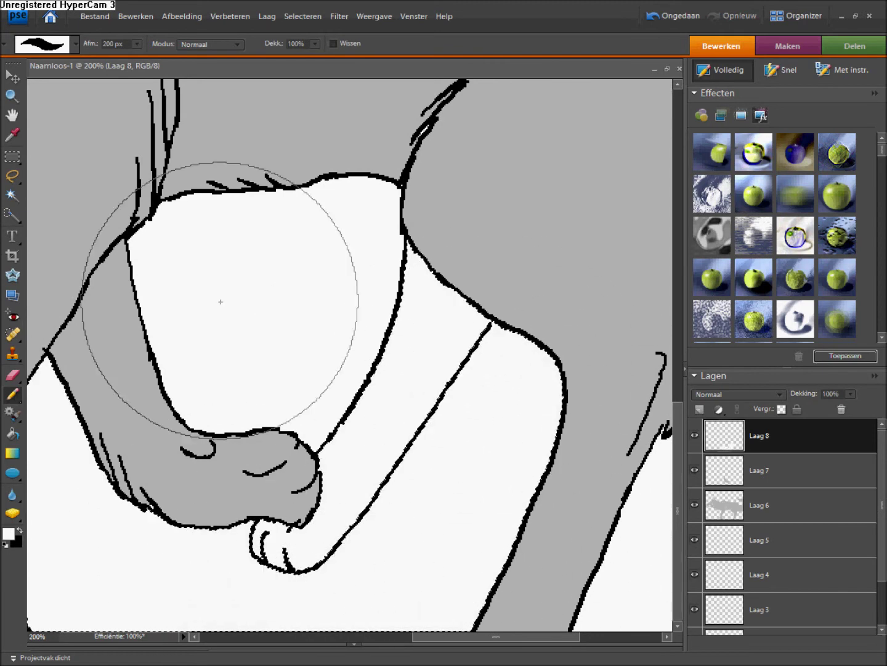
# Restore the grey b5b5b5 drawing colour and zoom out to see the whole wolf
pyautogui.press('x')
pyautogui.click(75, 44)
pyautogui.click(8, 533)
pyautogui.press('Return')
pyautogui.press('z')
pyautogui.keyDown('alt'); pyautogui.click(608, 492); pyautogui.keyUp('alt')
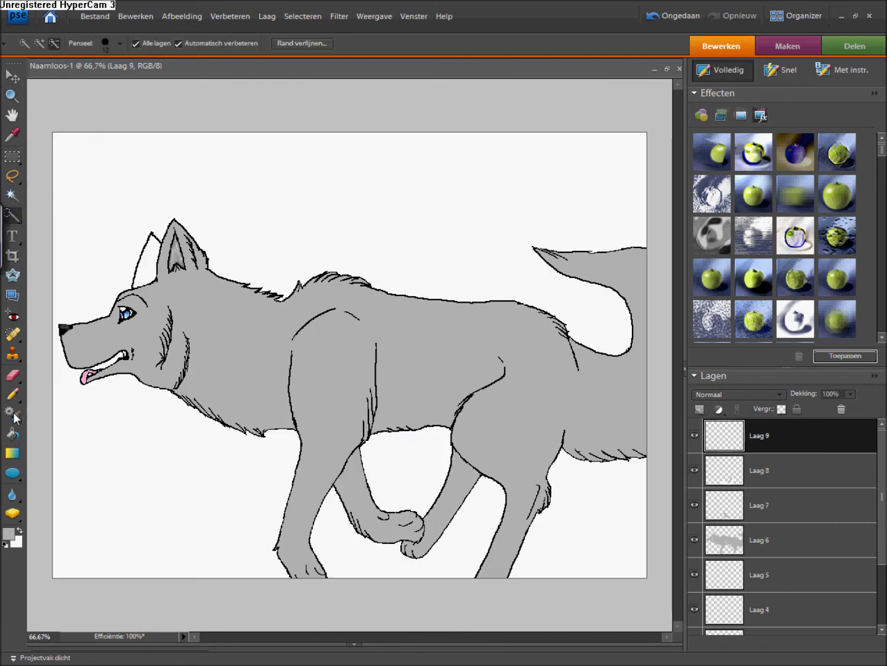
pyautogui.click(13, 434)
pyautogui.click(157, 380)
pyautogui.hotkey('ctrl', 'z')
pyautogui.scroll(-2, 800, 608)
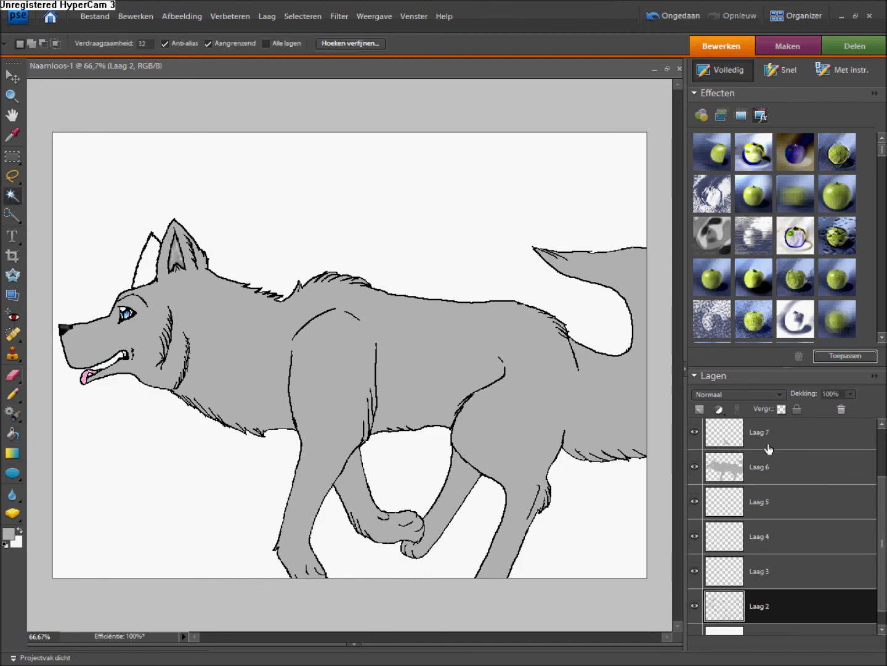
pyautogui.click(772, 435)
pyautogui.scroll(2, 801, 473)
pyautogui.click(9, 533)
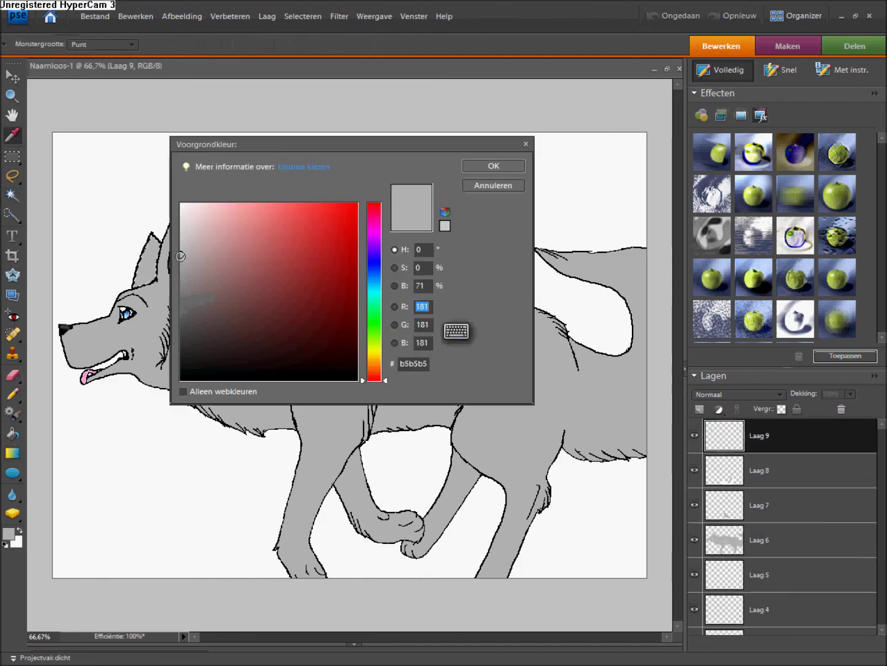
pyautogui.click(493, 164)
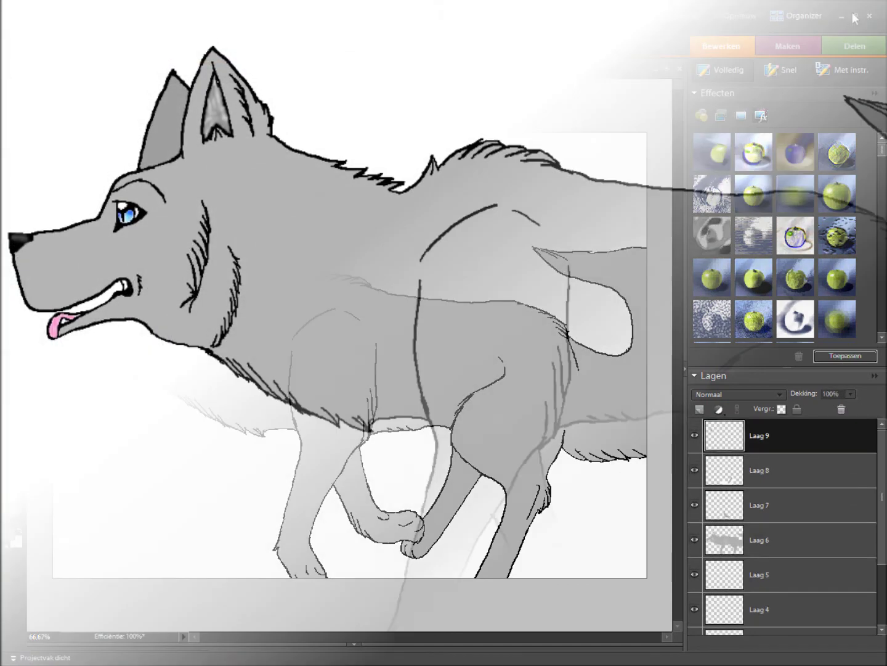